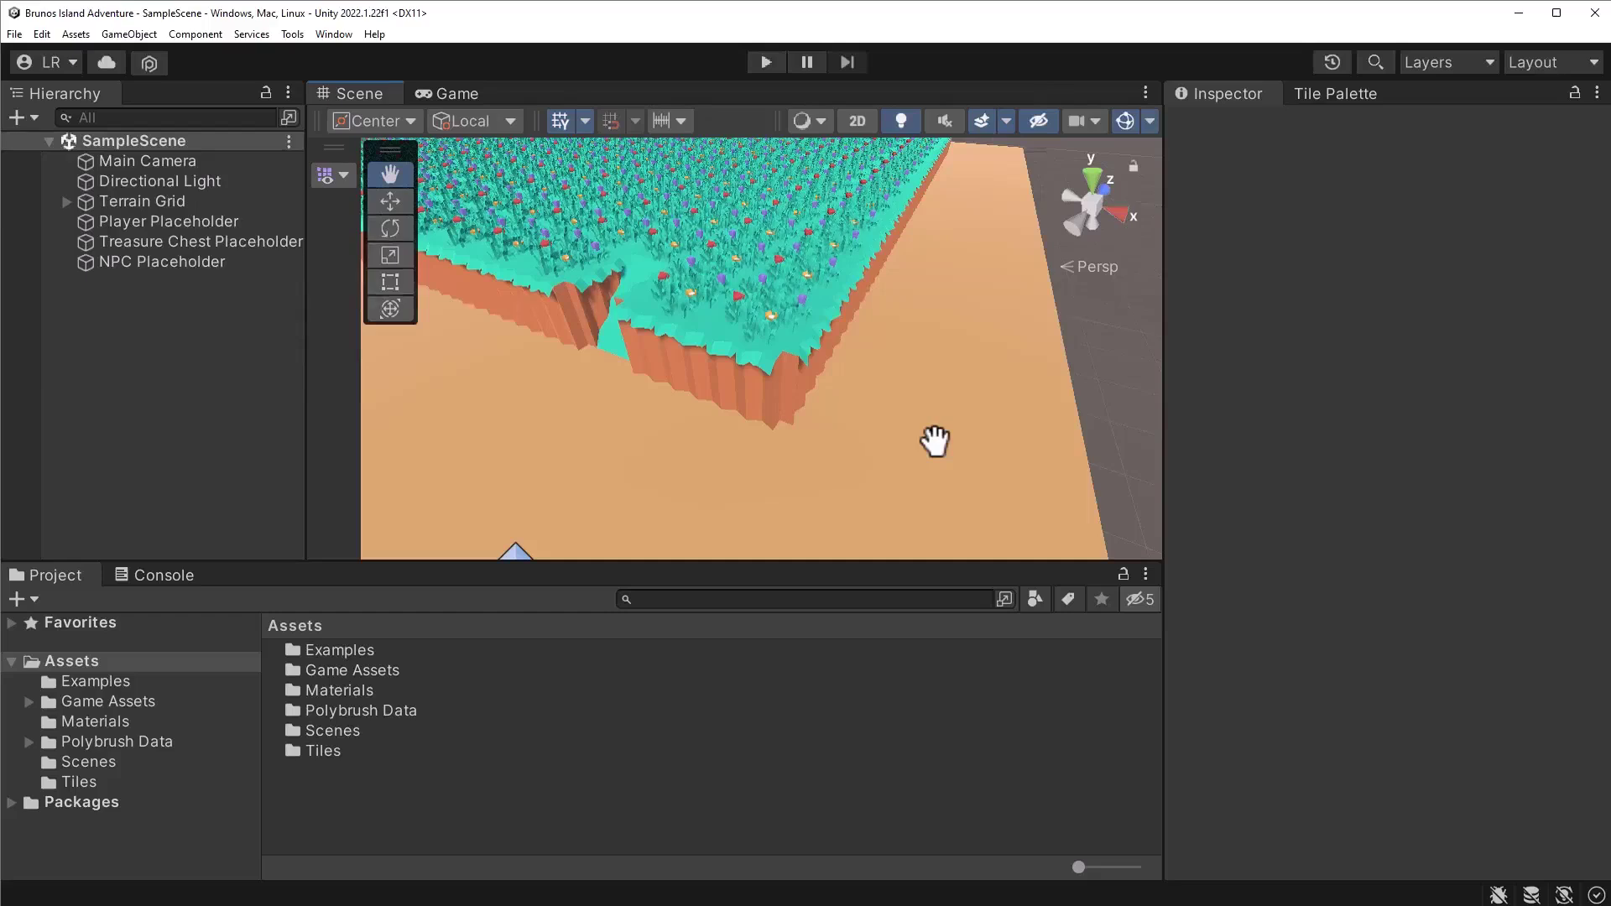
Open the Assets > Game Assets > Terrain folder in the Project window
{"action": "scroll", "coordinate": [931, 439], "scroll_direction": "up", "scroll_amount": 5}
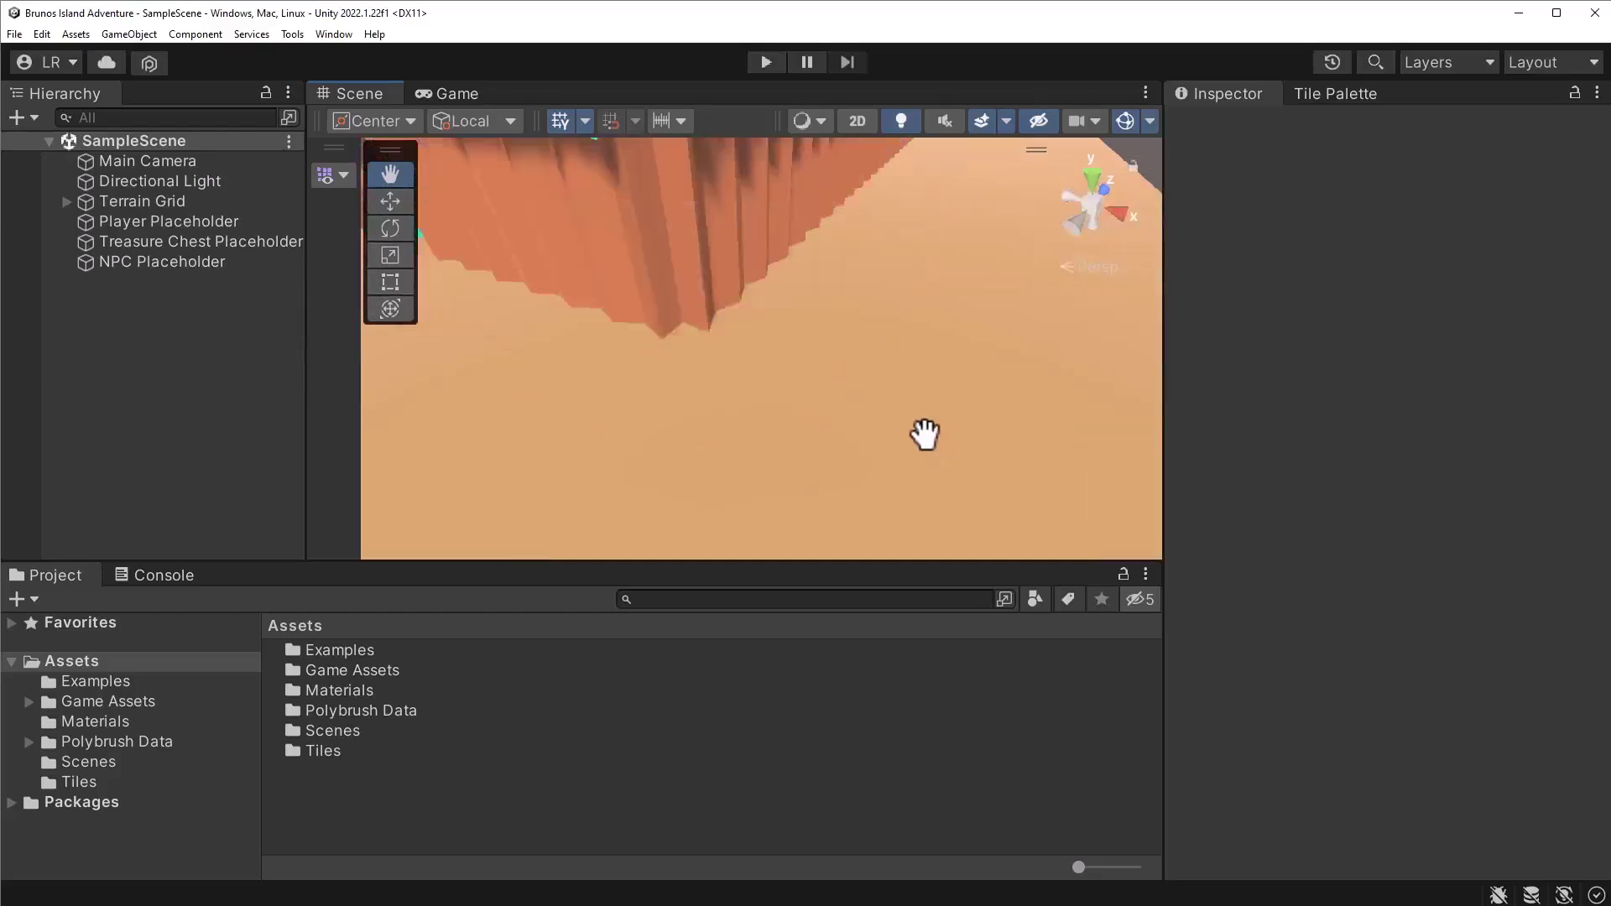
{"action": "right_click_drag", "start_coordinate": [927, 438], "coordinate": [807, 427]}
{"action": "left_click_drag", "start_coordinate": [807, 427], "coordinate": [740, 507]}
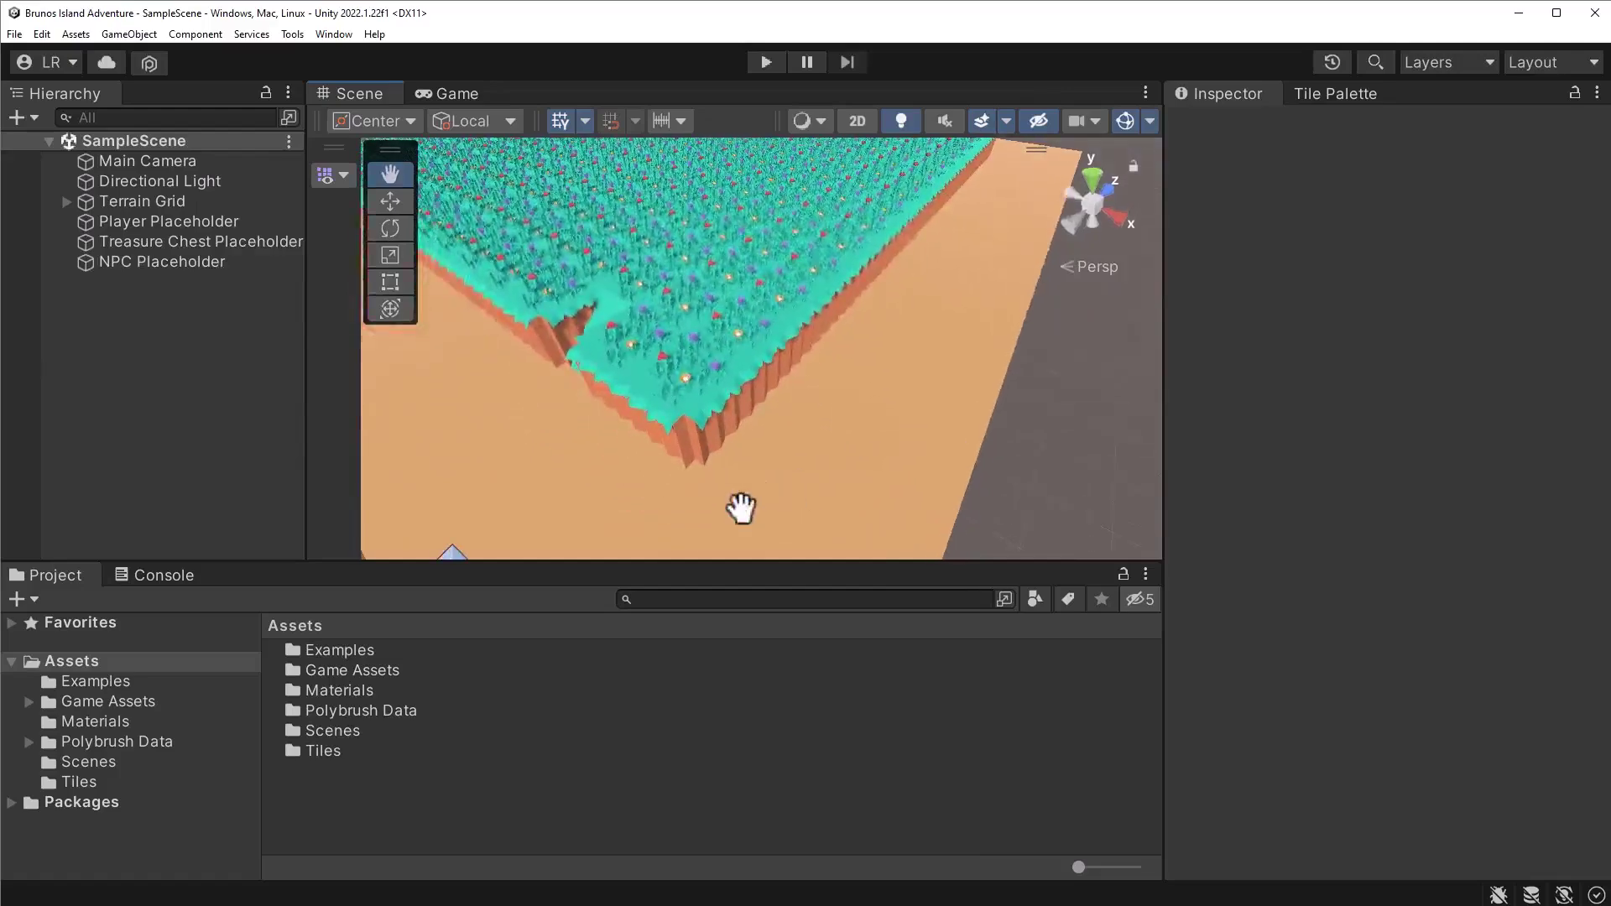
{"action": "left_click", "coordinate": [381, 669]}
{"action": "double_click", "coordinate": [379, 670]}
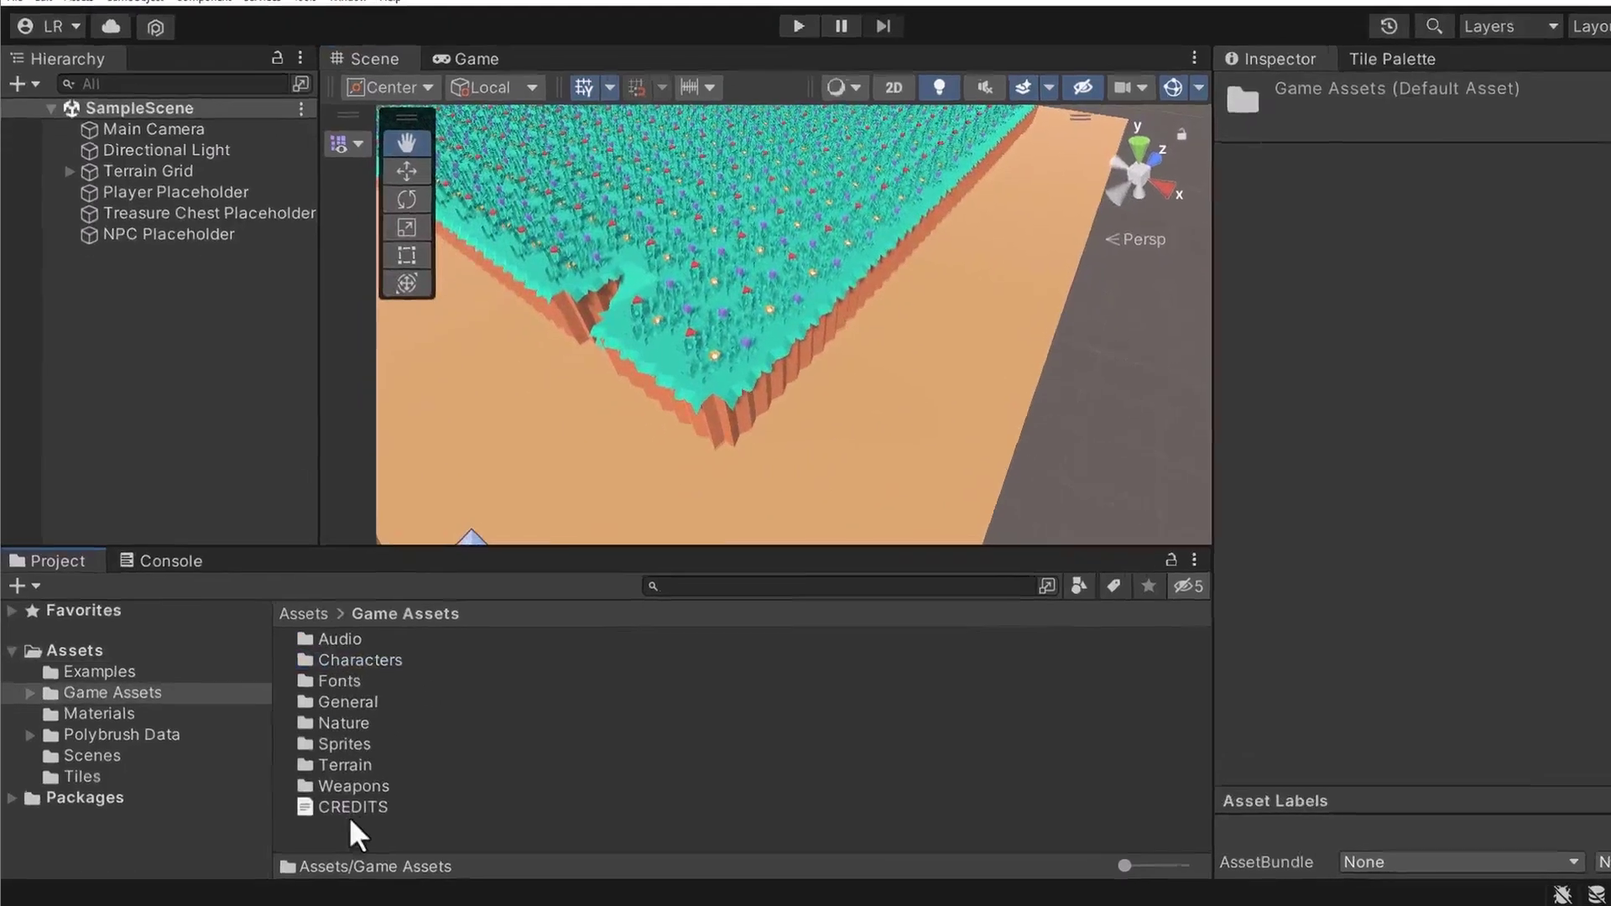
{"action": "double_click", "coordinate": [391, 772]}
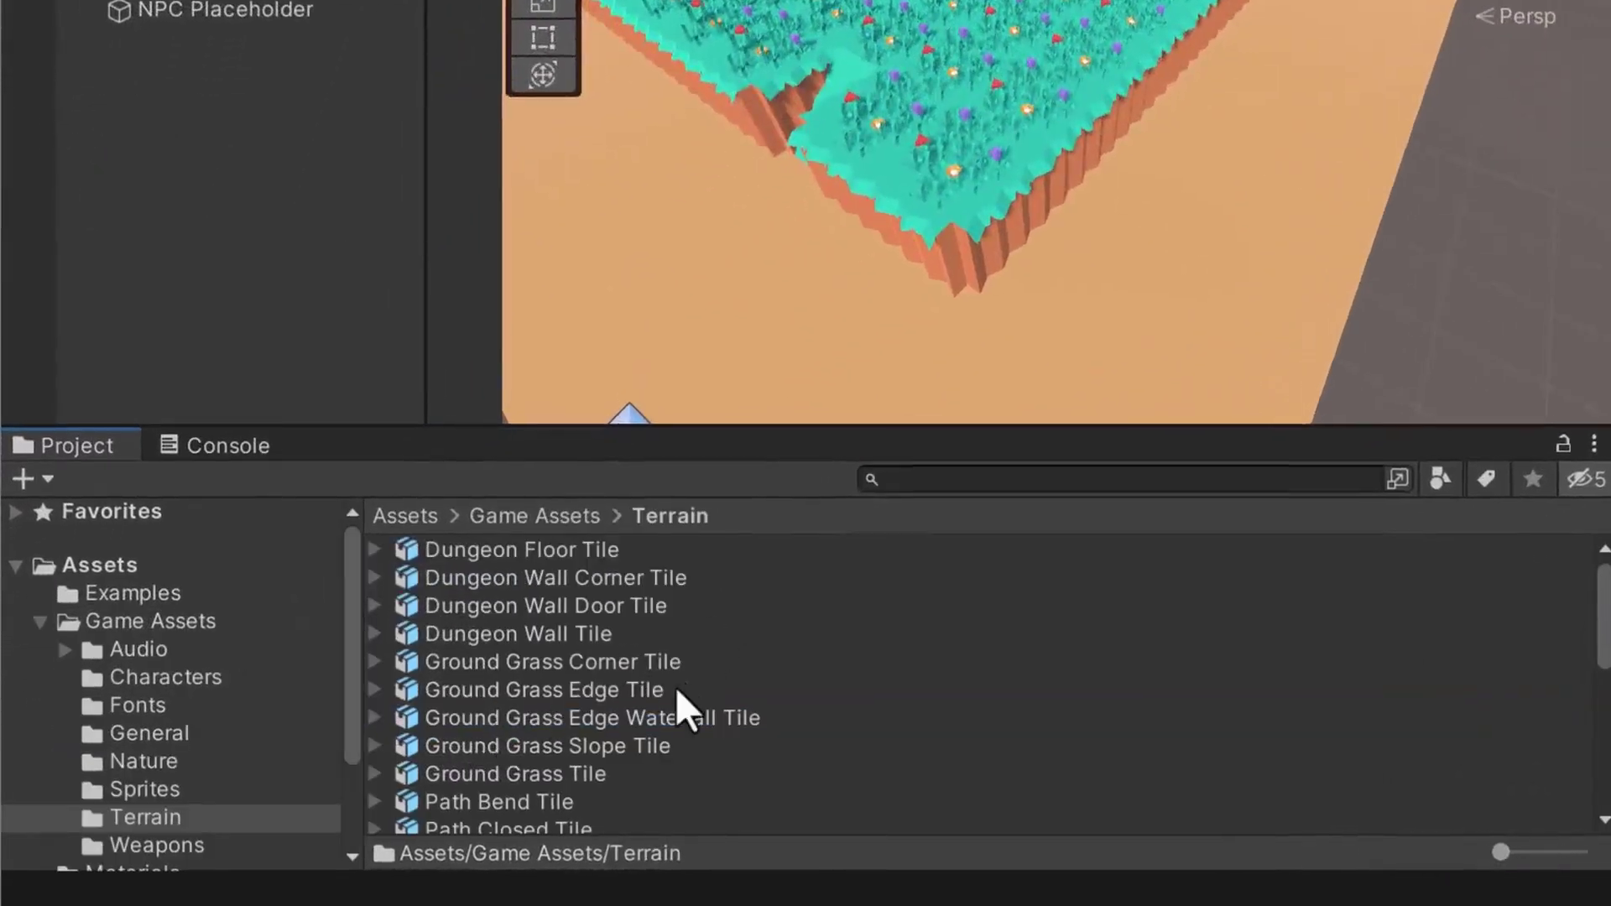
Select the Ground Grass Corner Tile model and enlarge the project browser panel
{"action": "left_click", "coordinate": [636, 693]}
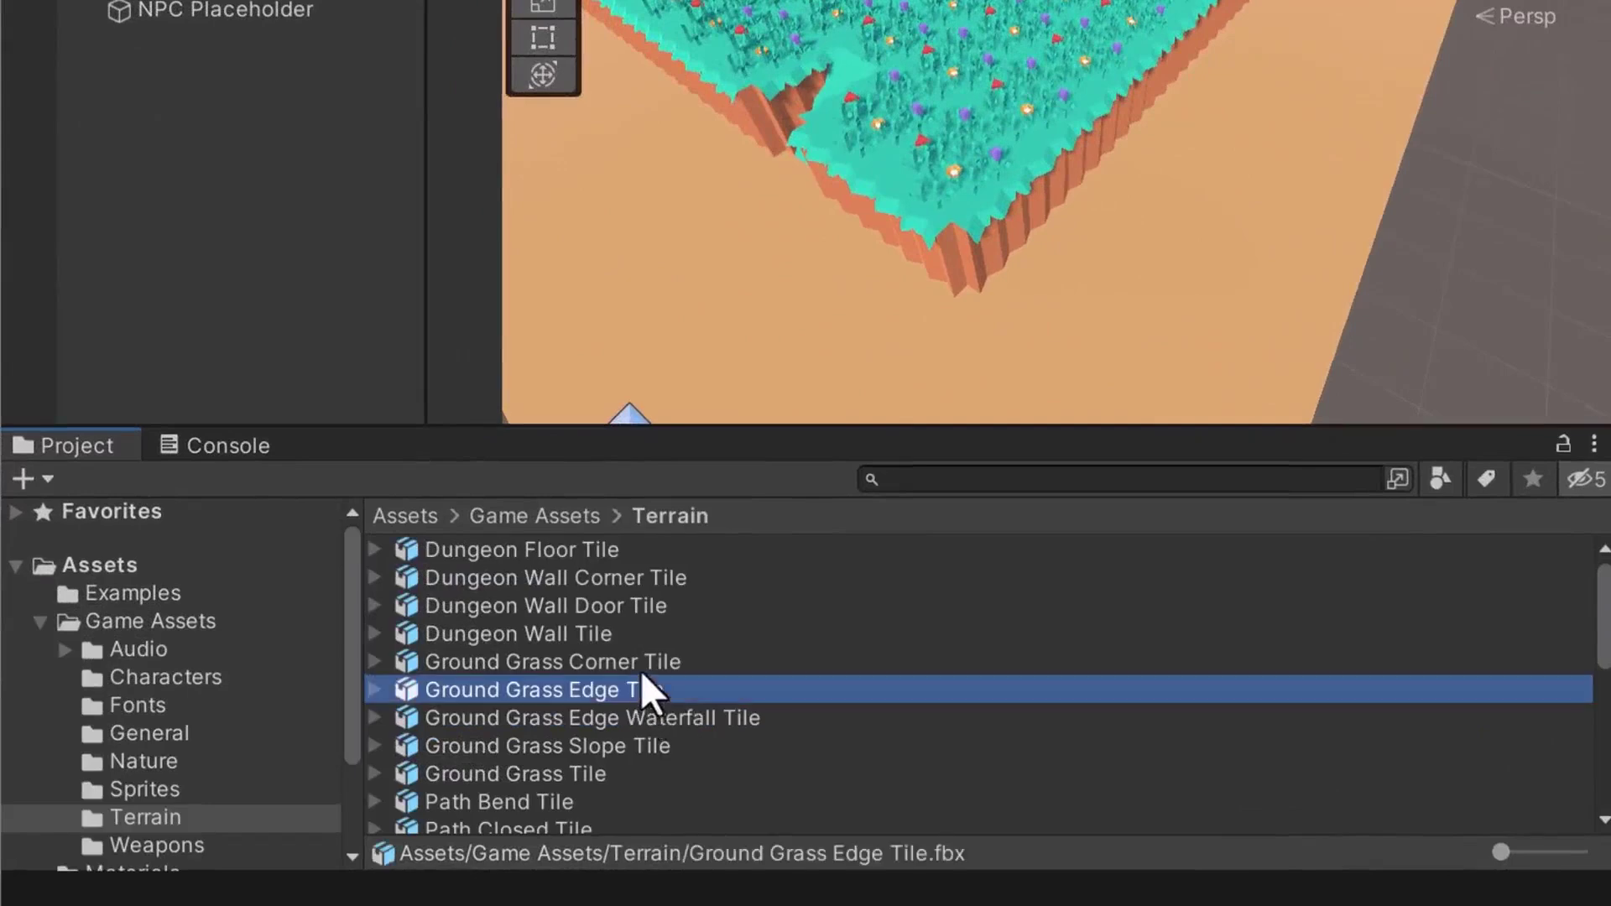
{"action": "left_click", "coordinate": [626, 671]}
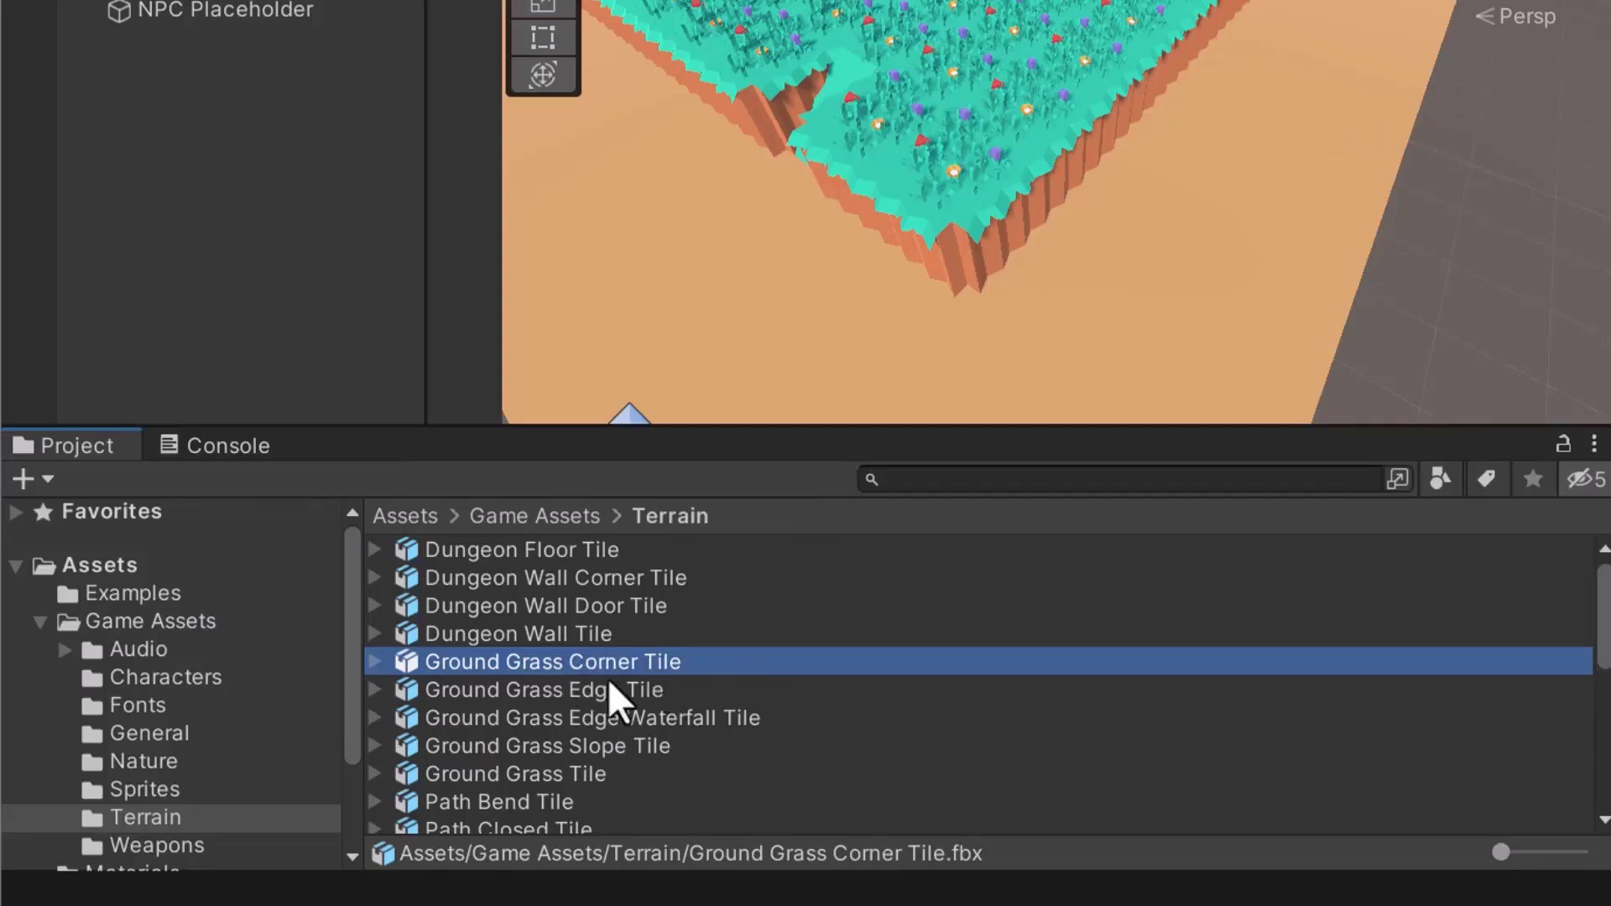
{"action": "left_click_drag", "start_coordinate": [592, 429], "coordinate": [596, 332]}
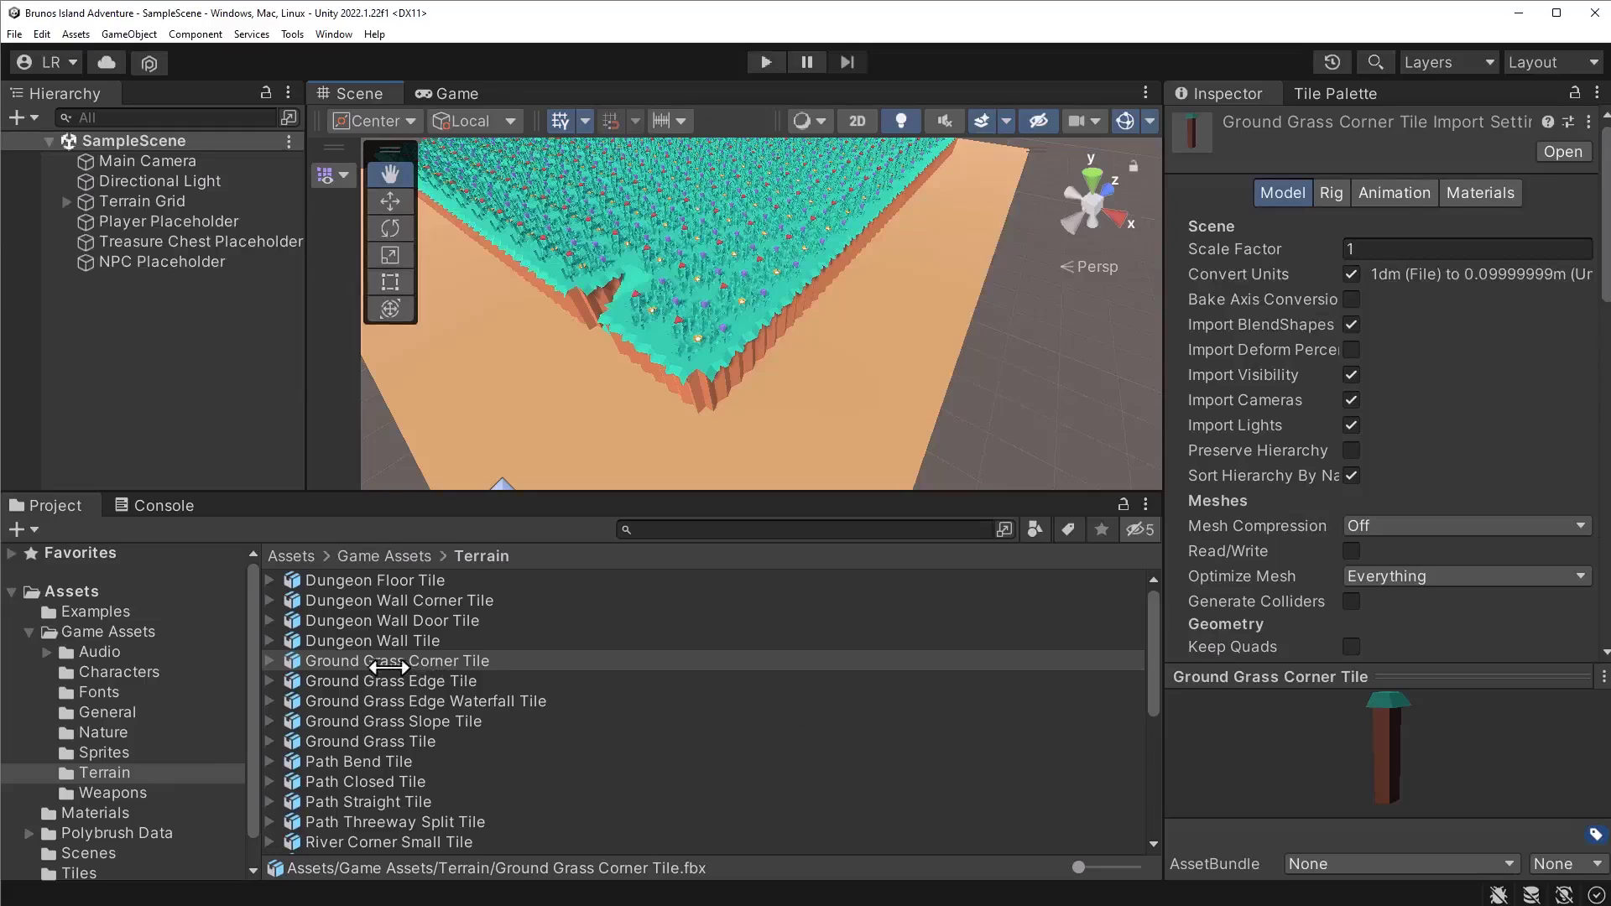
Place the corner tile model in the Hierarchy, reset its Transform, and save it as an Original Prefab
{"action": "left_click_drag", "start_coordinate": [390, 667], "coordinate": [100, 851]}
{"action": "right_click", "coordinate": [1288, 216]}
{"action": "left_click", "coordinate": [1318, 228]}
{"action": "left_click", "coordinate": [752, 499]}
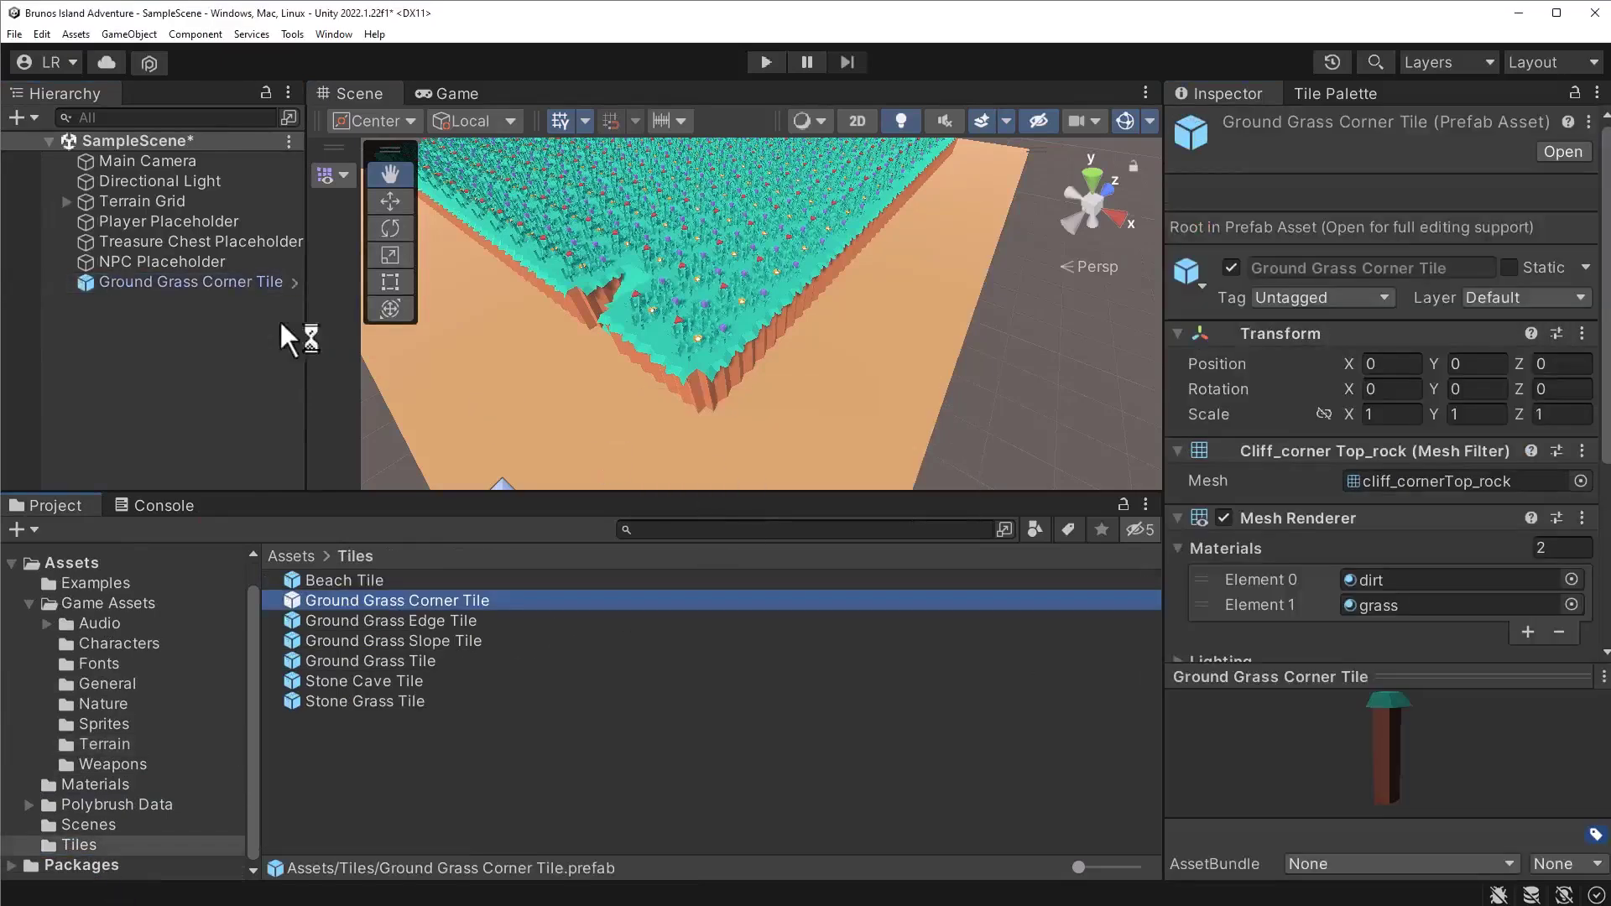
Delete the corner tile copy from the scene and save the scene
{"action": "left_click", "coordinate": [203, 281]}
{"action": "key", "text": "Delete"}
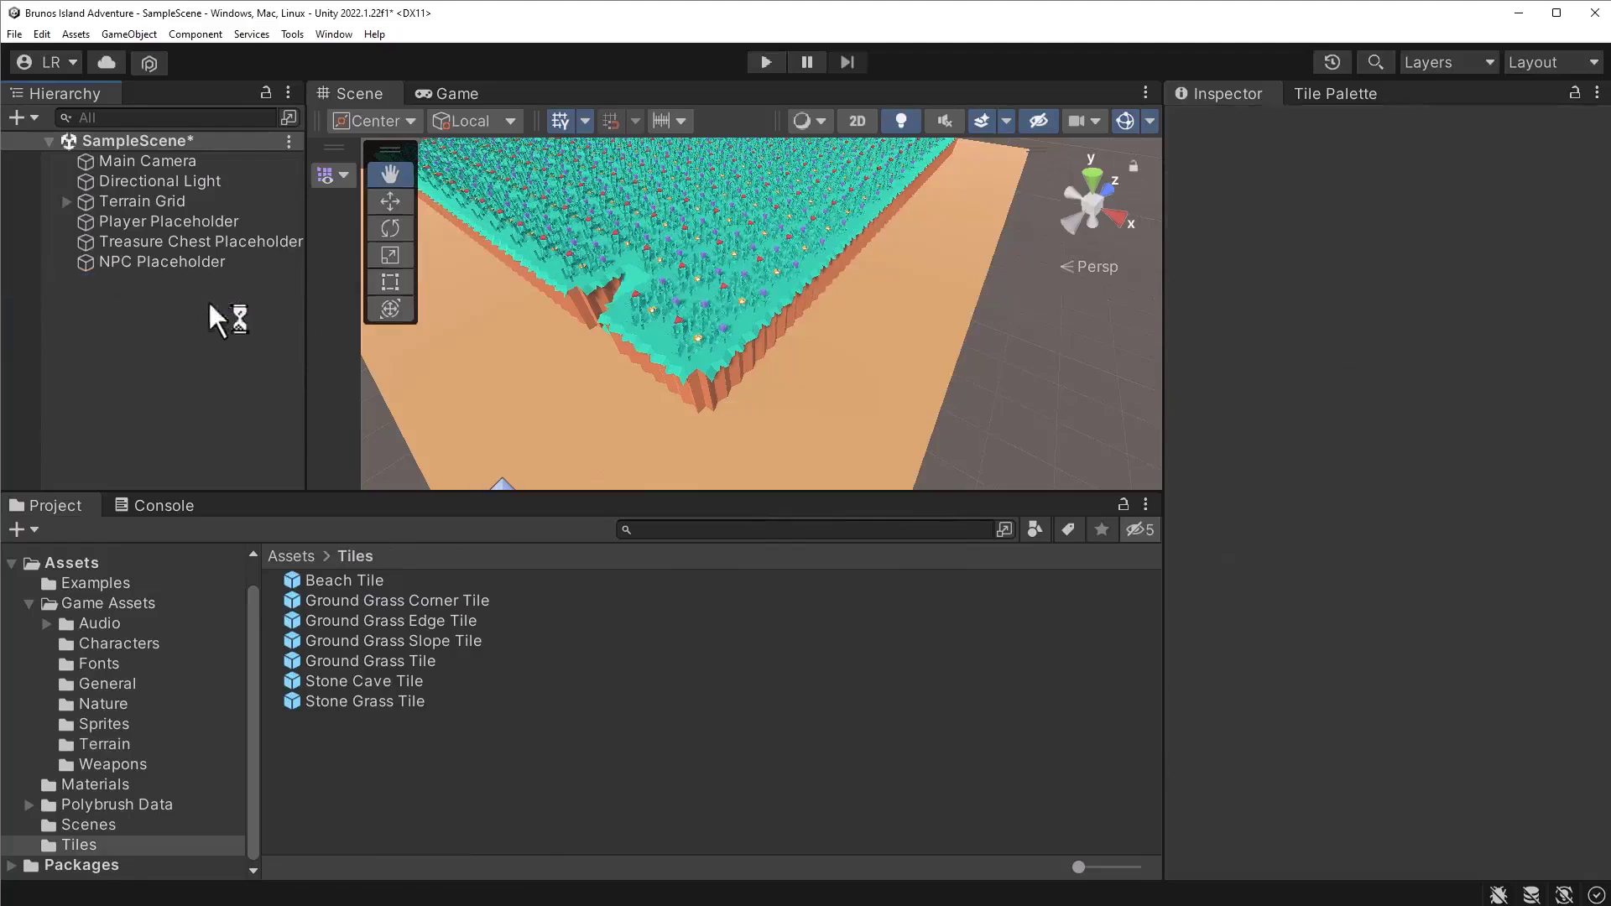
{"action": "key", "text": "ctrl+s"}
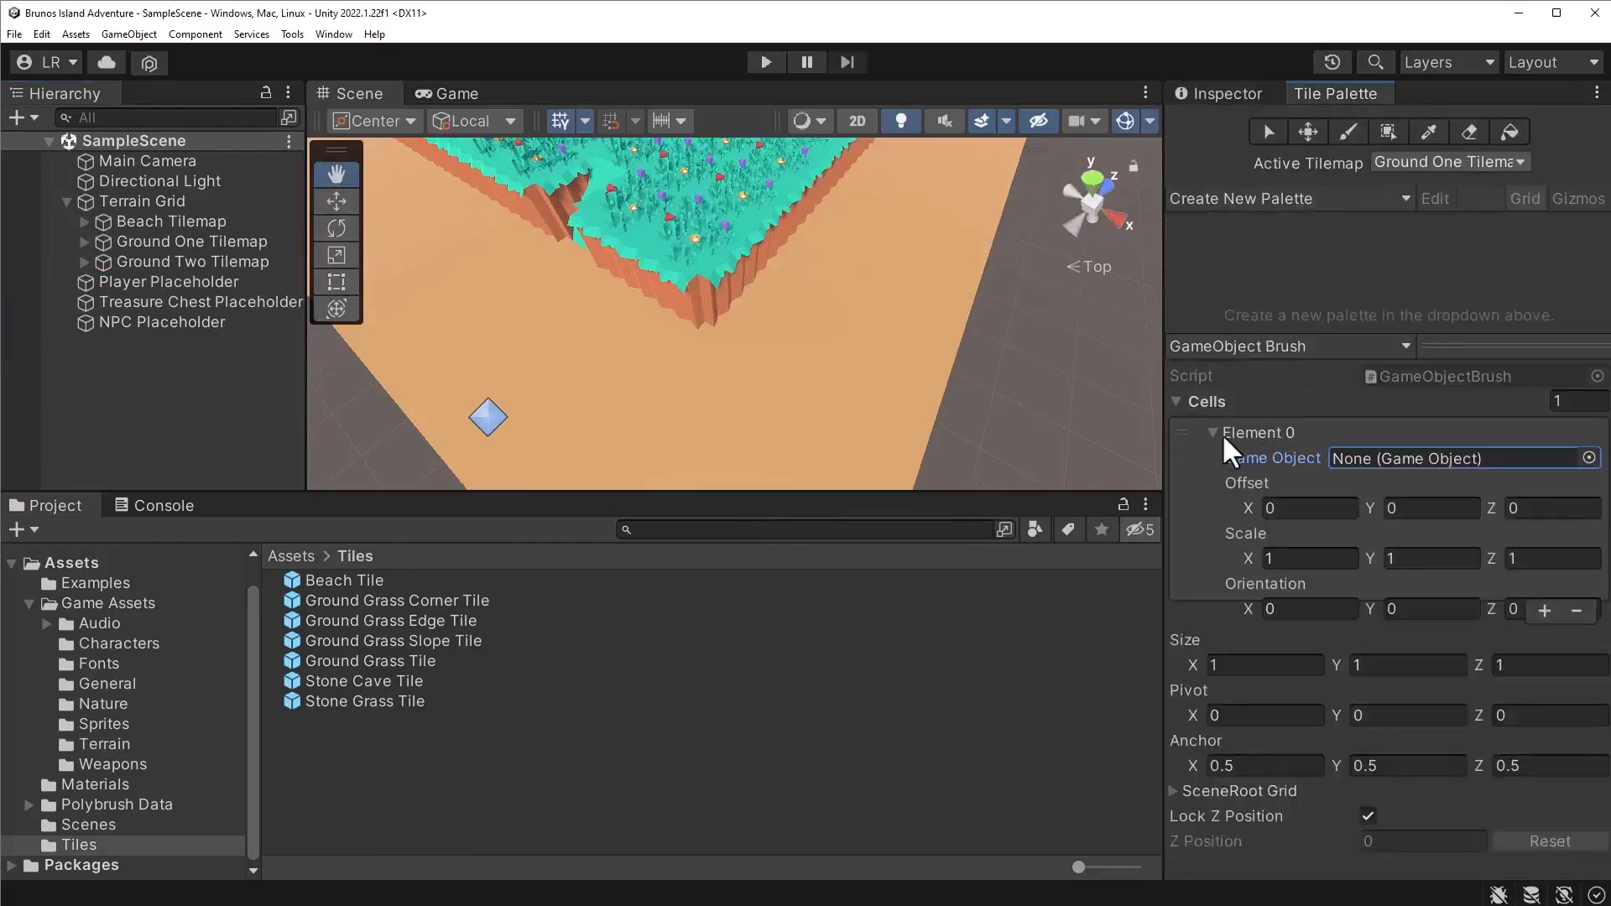
Assign the Ground Grass Corner Tile prefab to the GameObject Brush, targeting Ground One Tilemap
{"action": "left_click_drag", "start_coordinate": [403, 601], "coordinate": [1510, 458]}
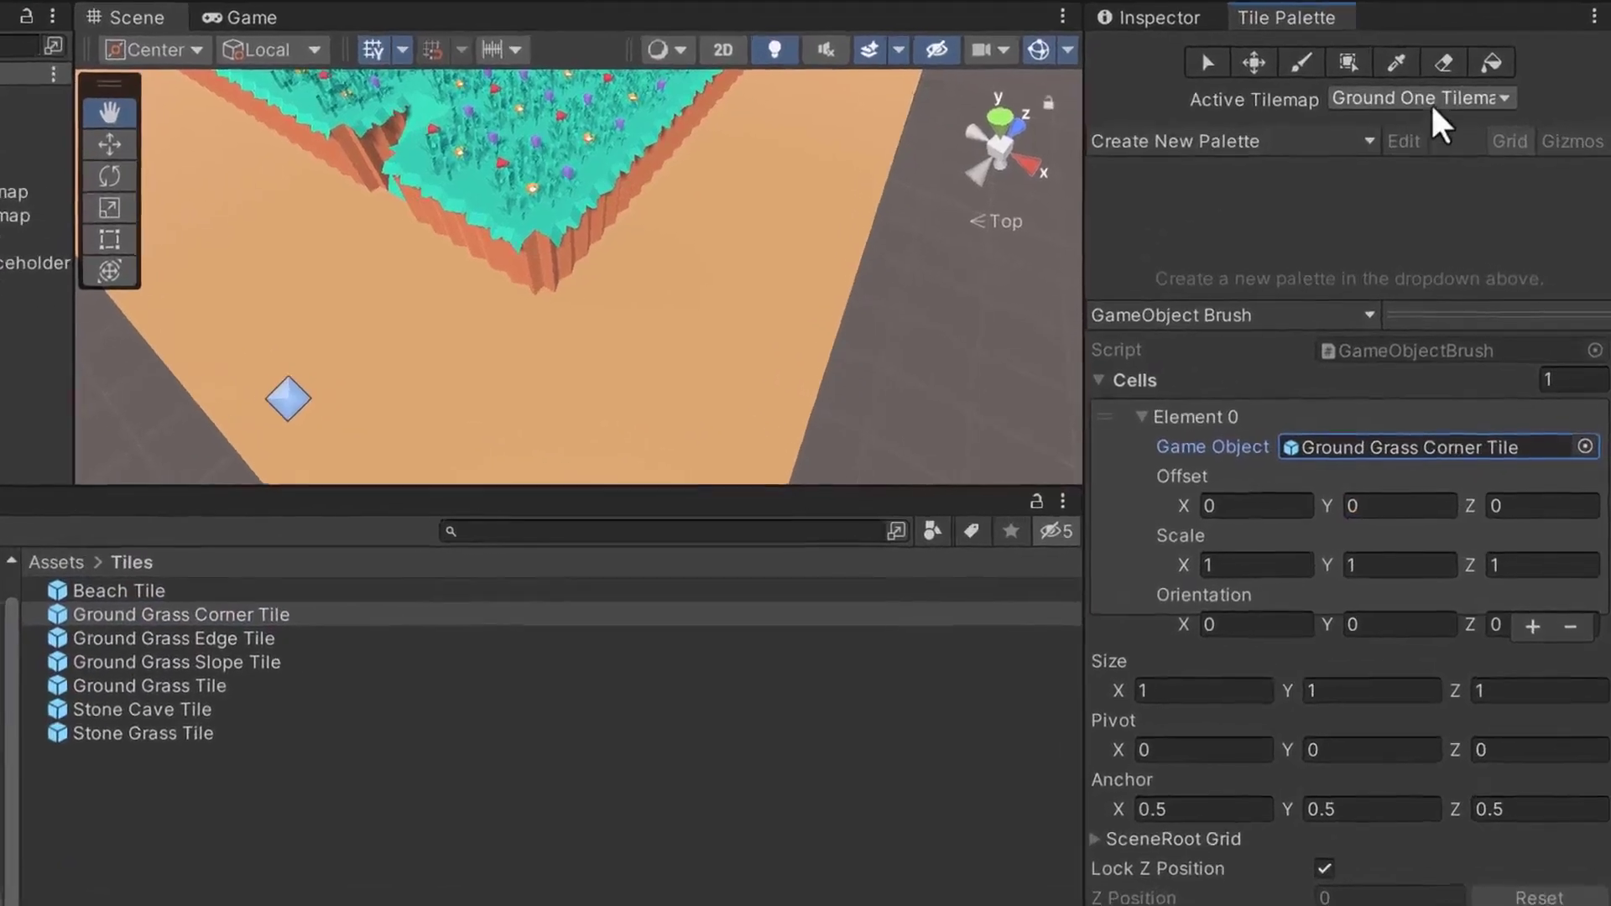
{"action": "left_click", "coordinate": [1426, 99]}
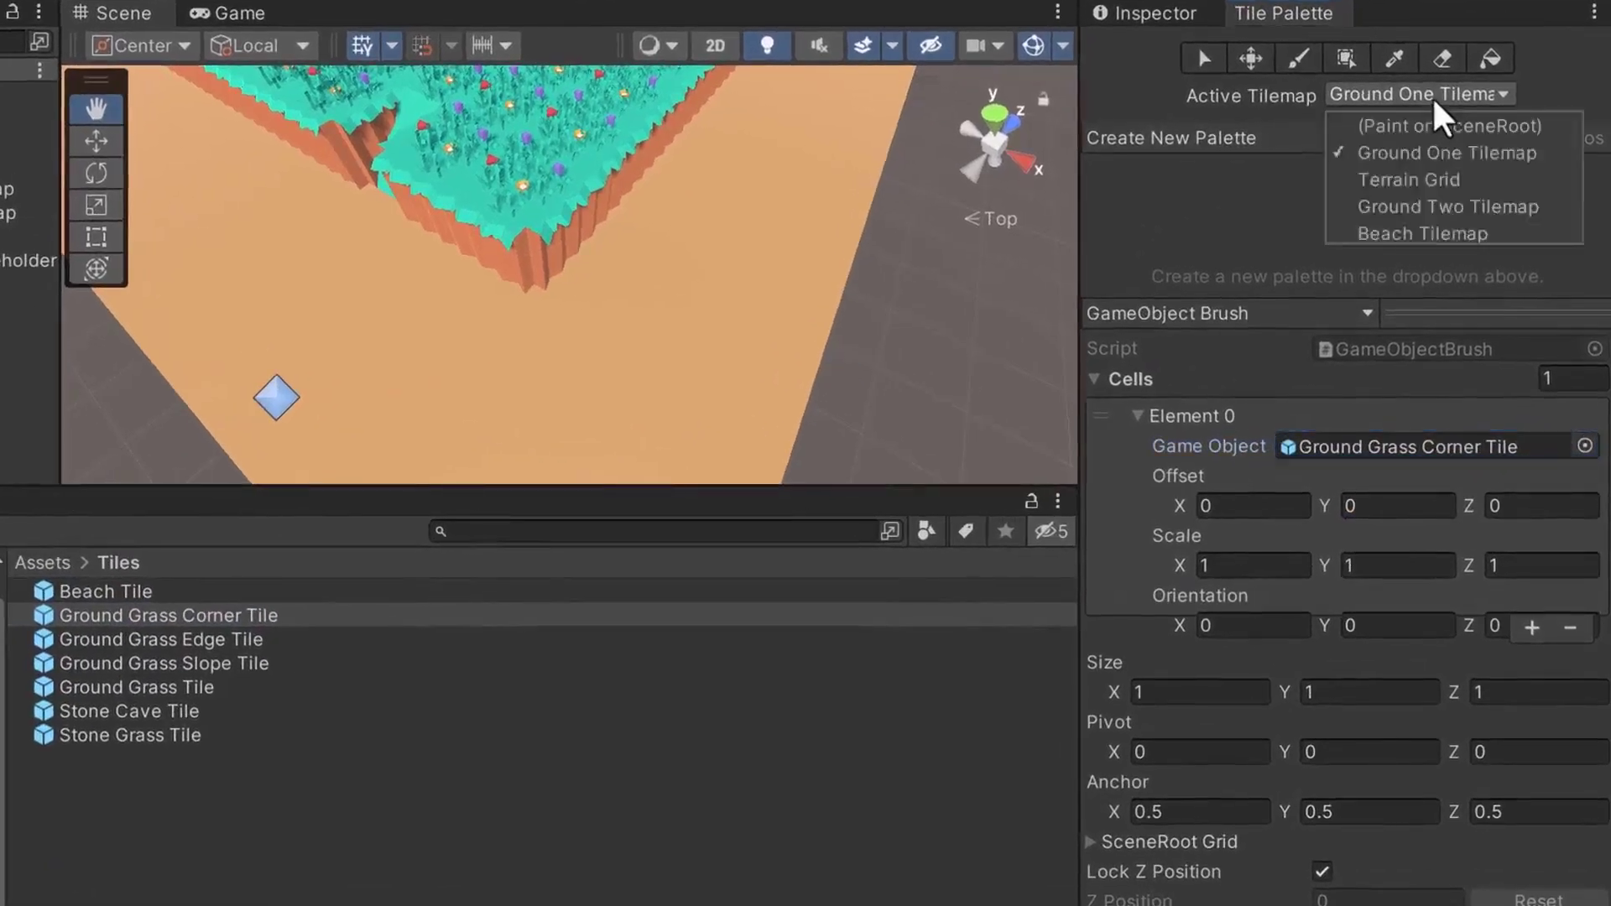
{"action": "left_click", "coordinate": [1493, 156]}
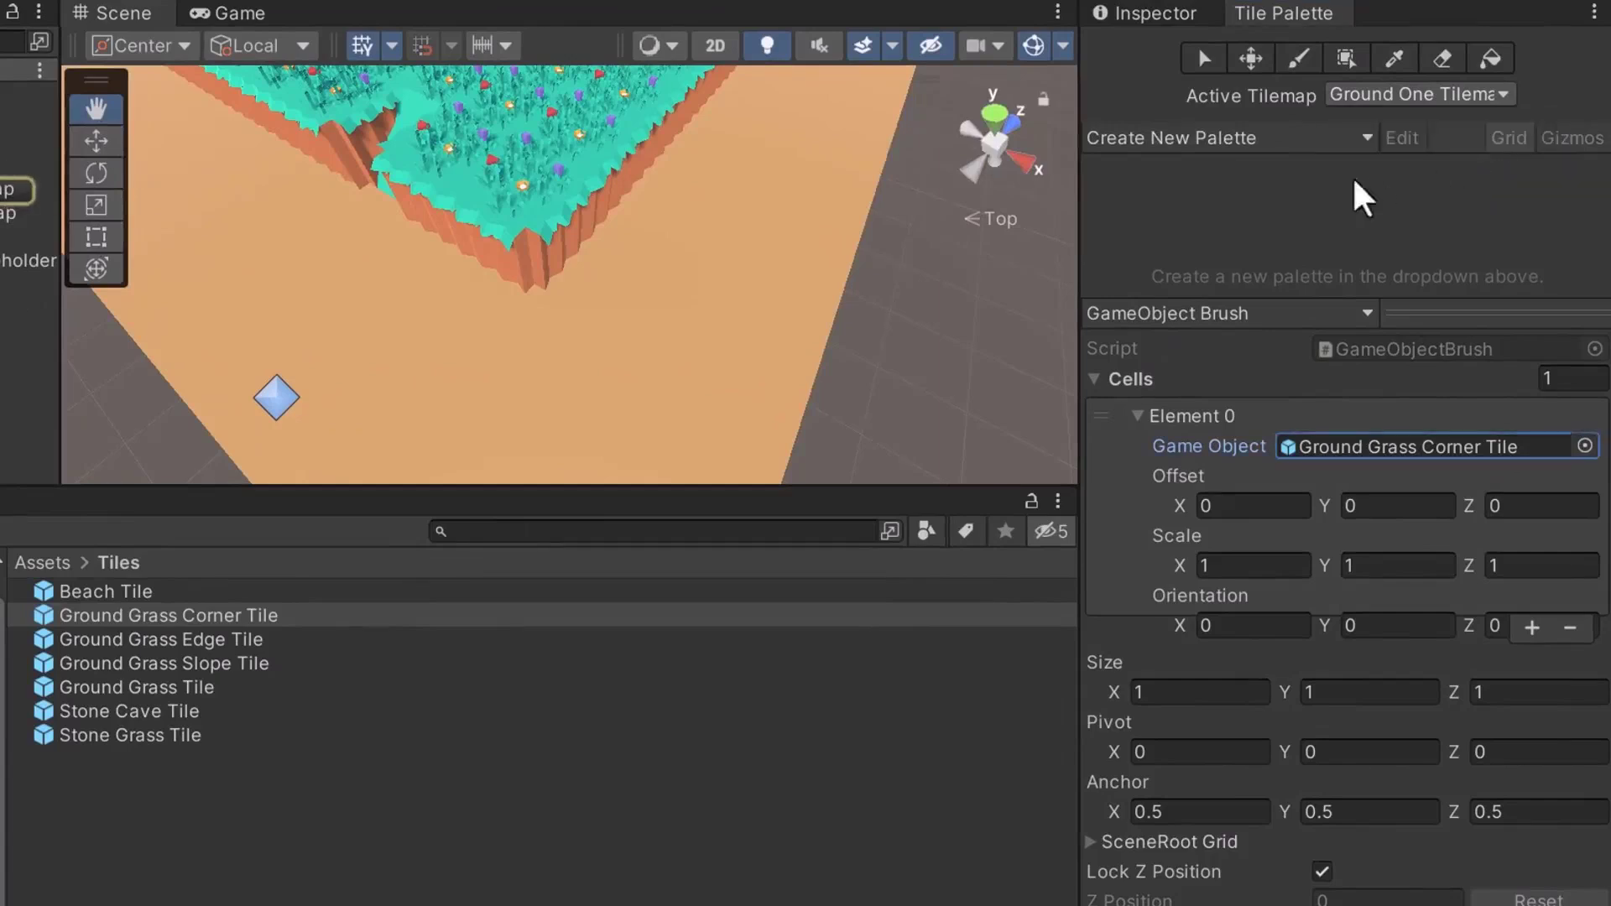
{"action": "left_click", "coordinate": [1298, 59]}
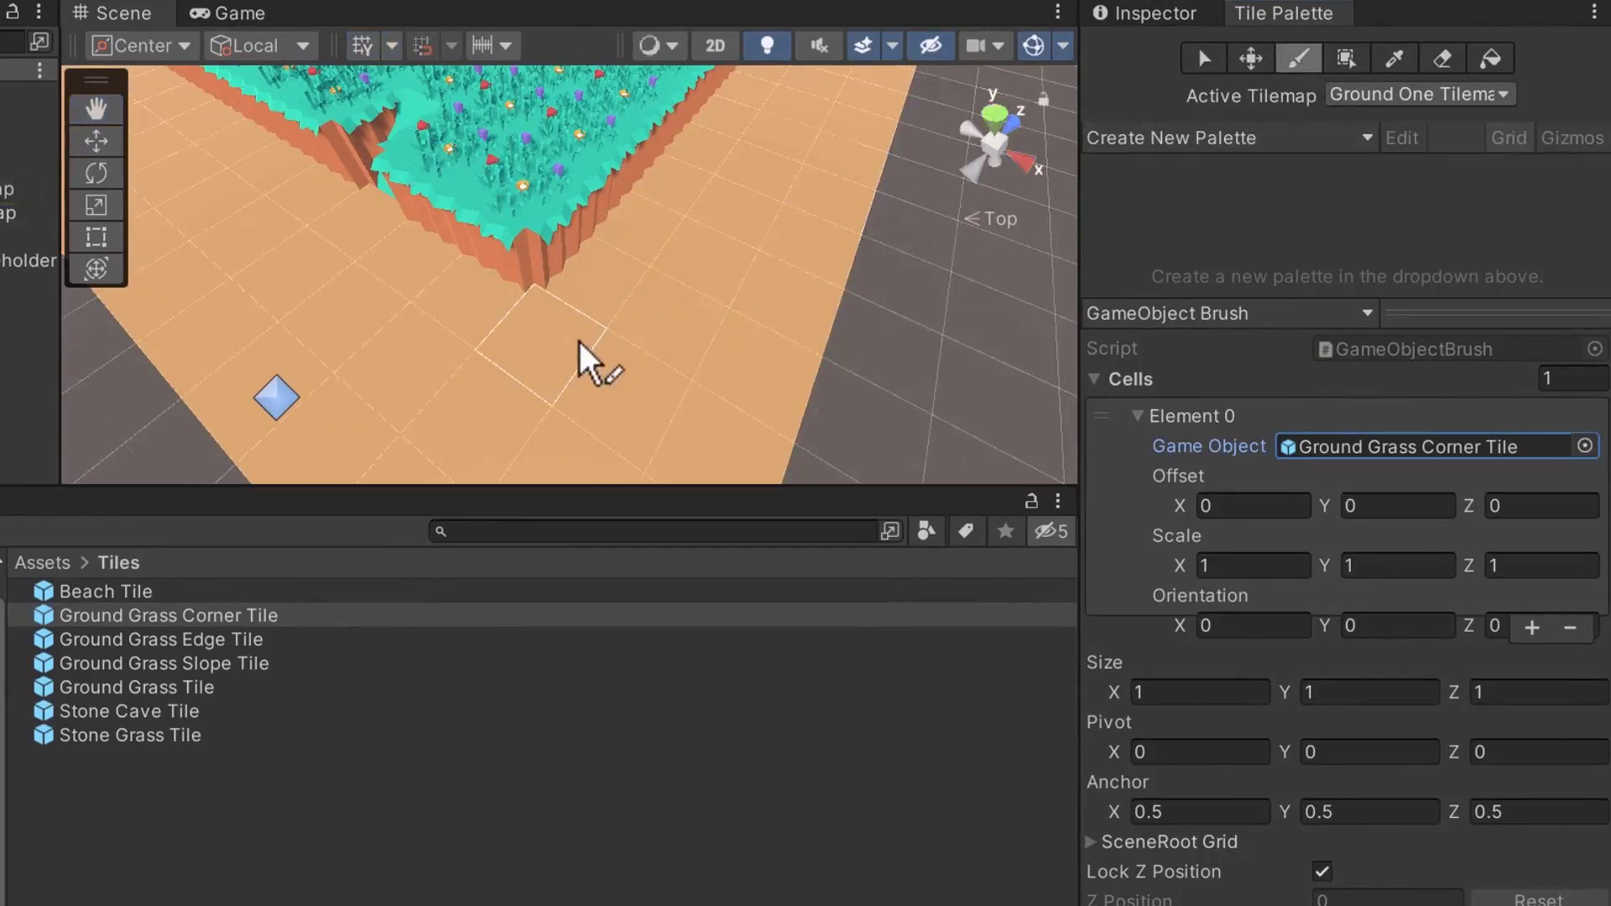
Switch the Scene view to Top view and zoom out over the whole grass tilemap
{"action": "left_click", "coordinate": [995, 117]}
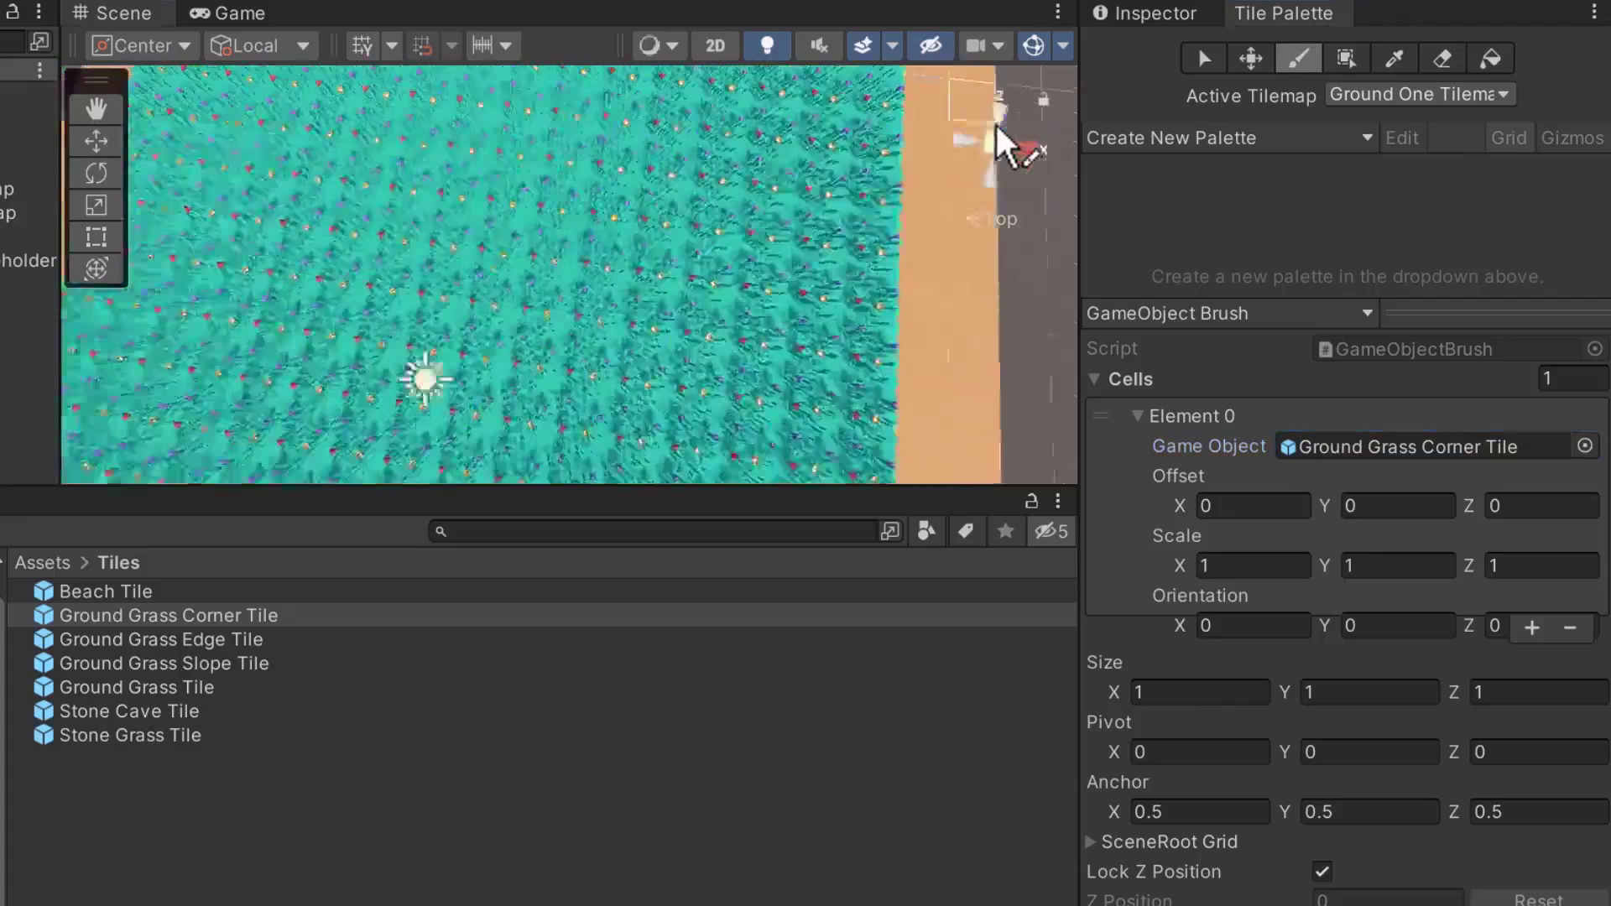
{"action": "key", "text": "q"}
{"action": "scroll", "coordinate": [814, 154], "scroll_direction": "down", "scroll_amount": 10}
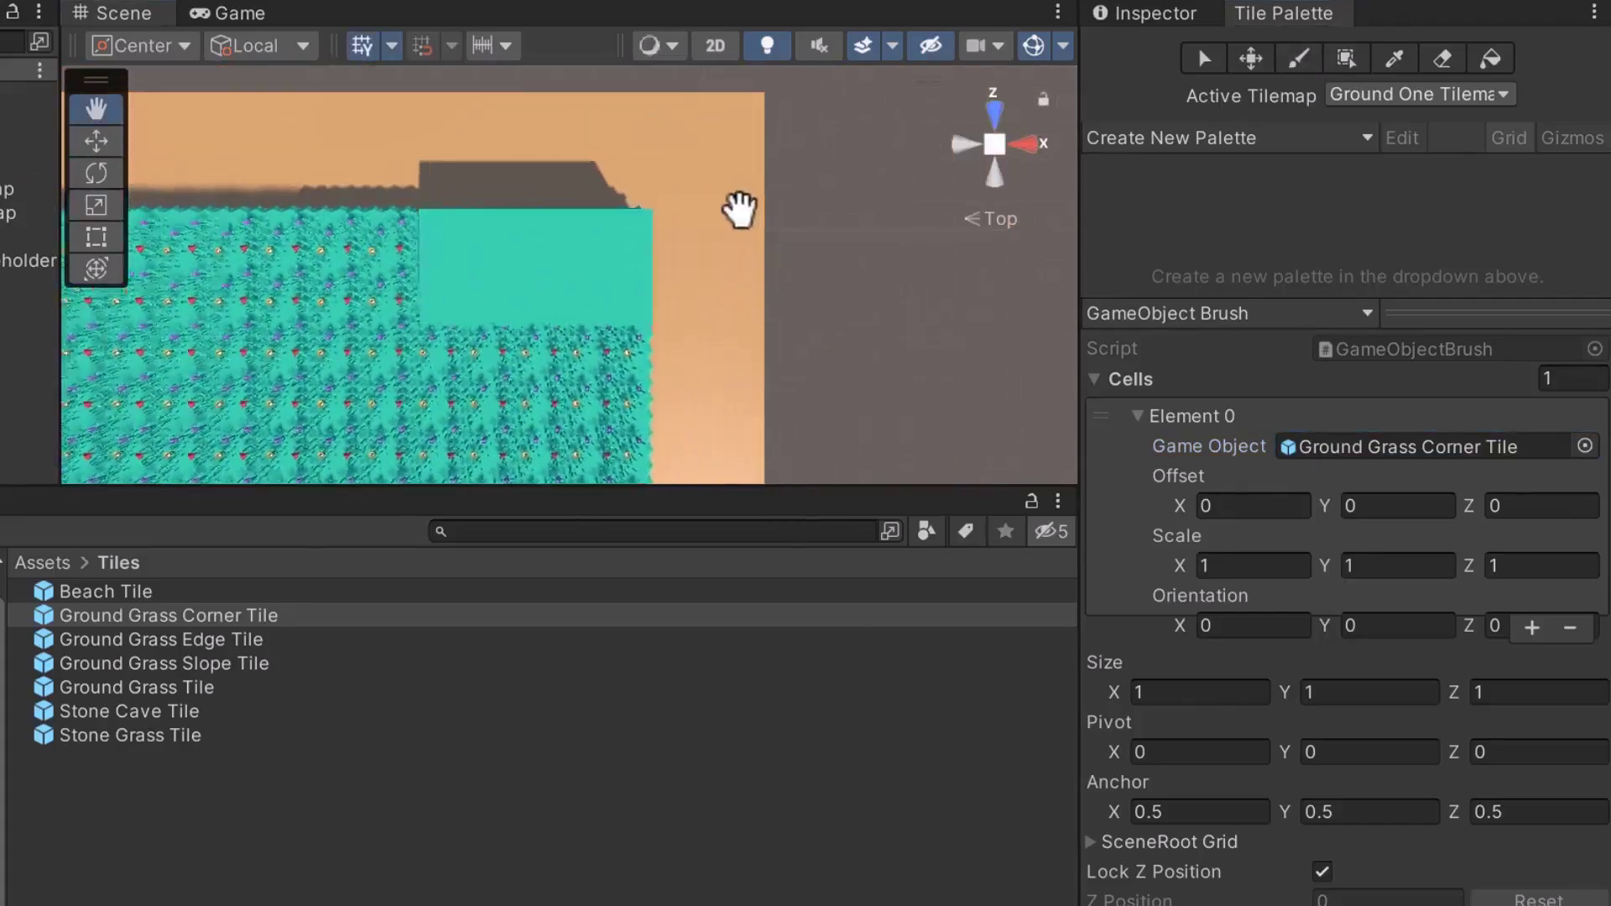
{"action": "left_click", "coordinate": [1298, 58]}
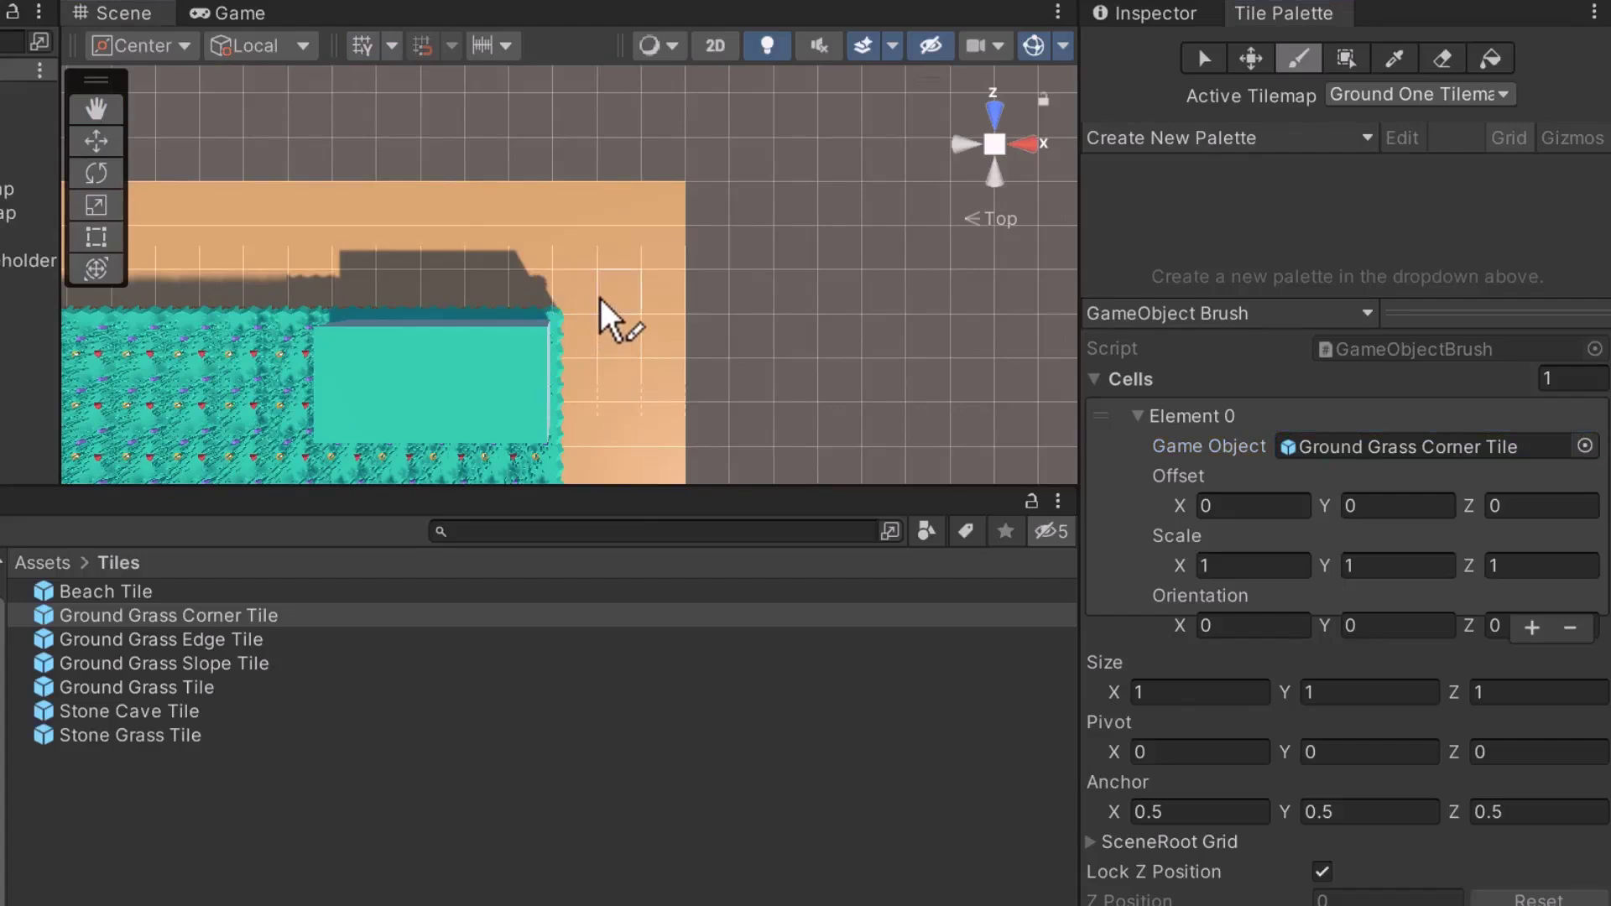
Pan to the grass field's edge and set the brush Orientation Y to 90
{"action": "key", "text": "q"}
{"action": "mouse_move", "coordinate": [587, 349]}
{"action": "left_mouse_down"}
{"action": "mouse_move", "coordinate": [593, 187]}
{"action": "mouse_move", "coordinate": [600, 280]}
{"action": "mouse_move", "coordinate": [593, 263]}
{"action": "left_mouse_up"}
{"action": "scroll", "coordinate": [593, 262], "scroll_direction": "up", "scroll_amount": 2}
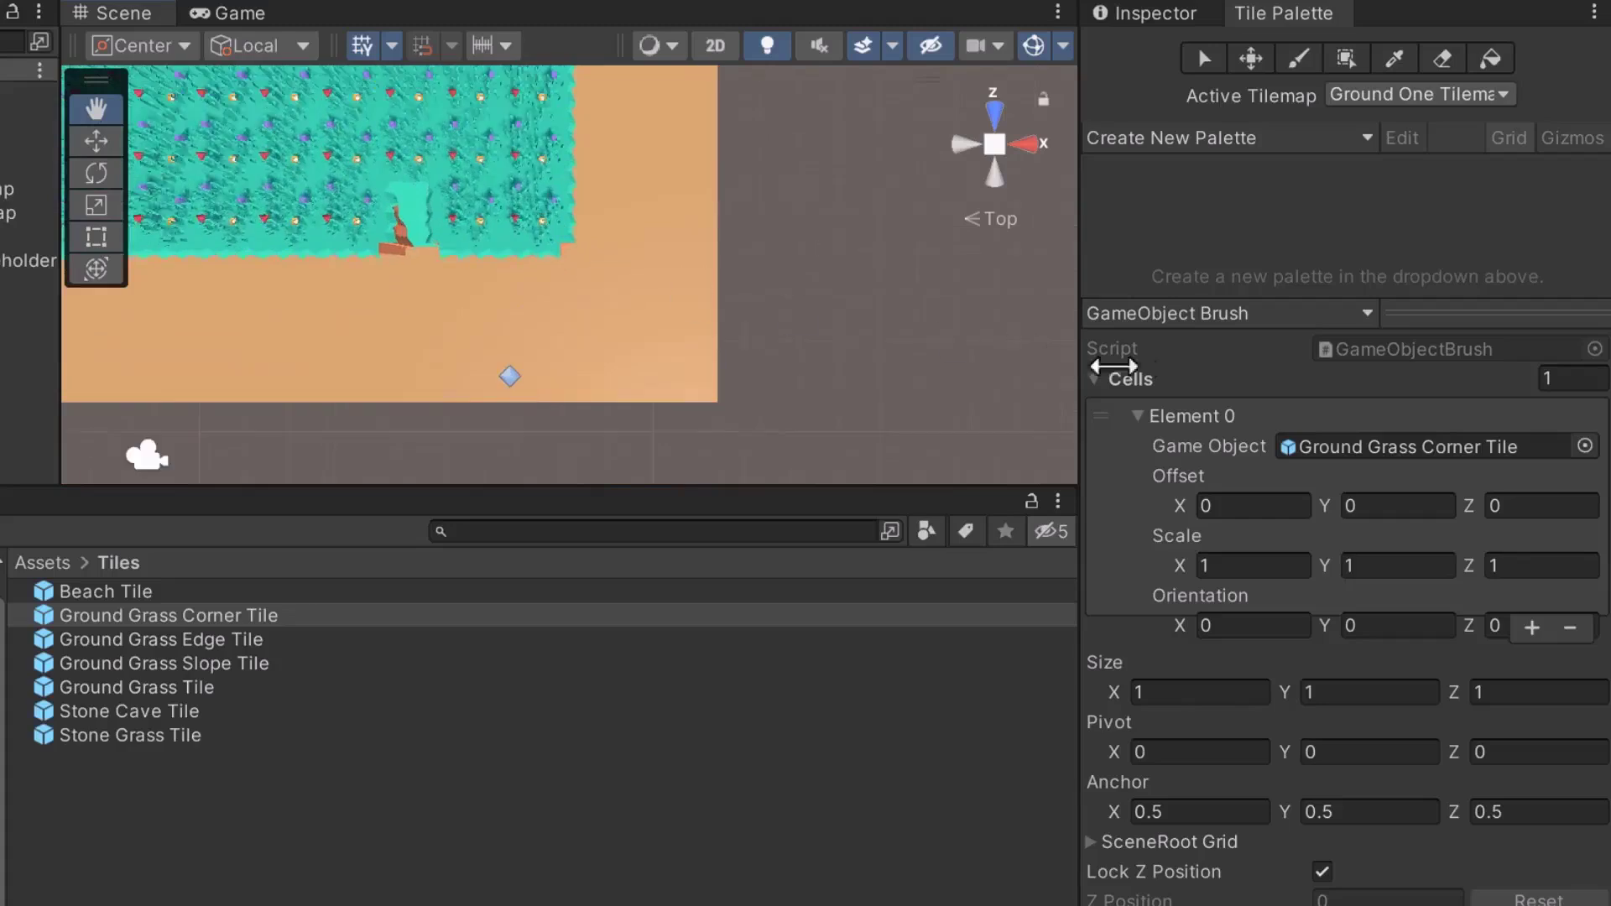
{"action": "left_click", "coordinate": [1388, 623]}
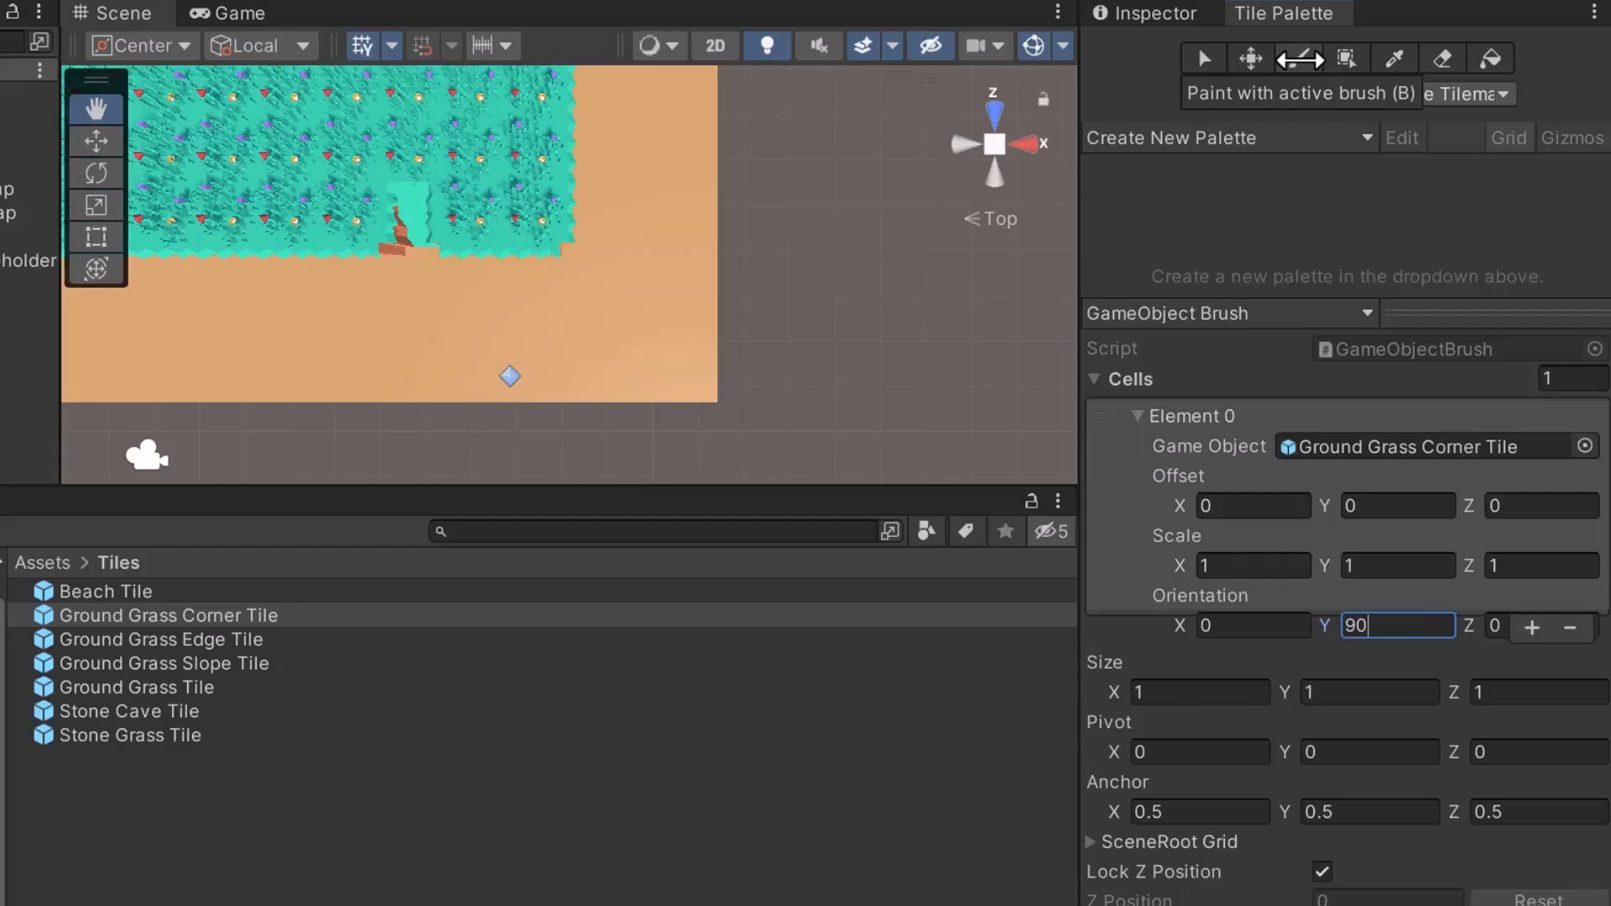
{"action": "left_click", "coordinate": [1299, 59]}
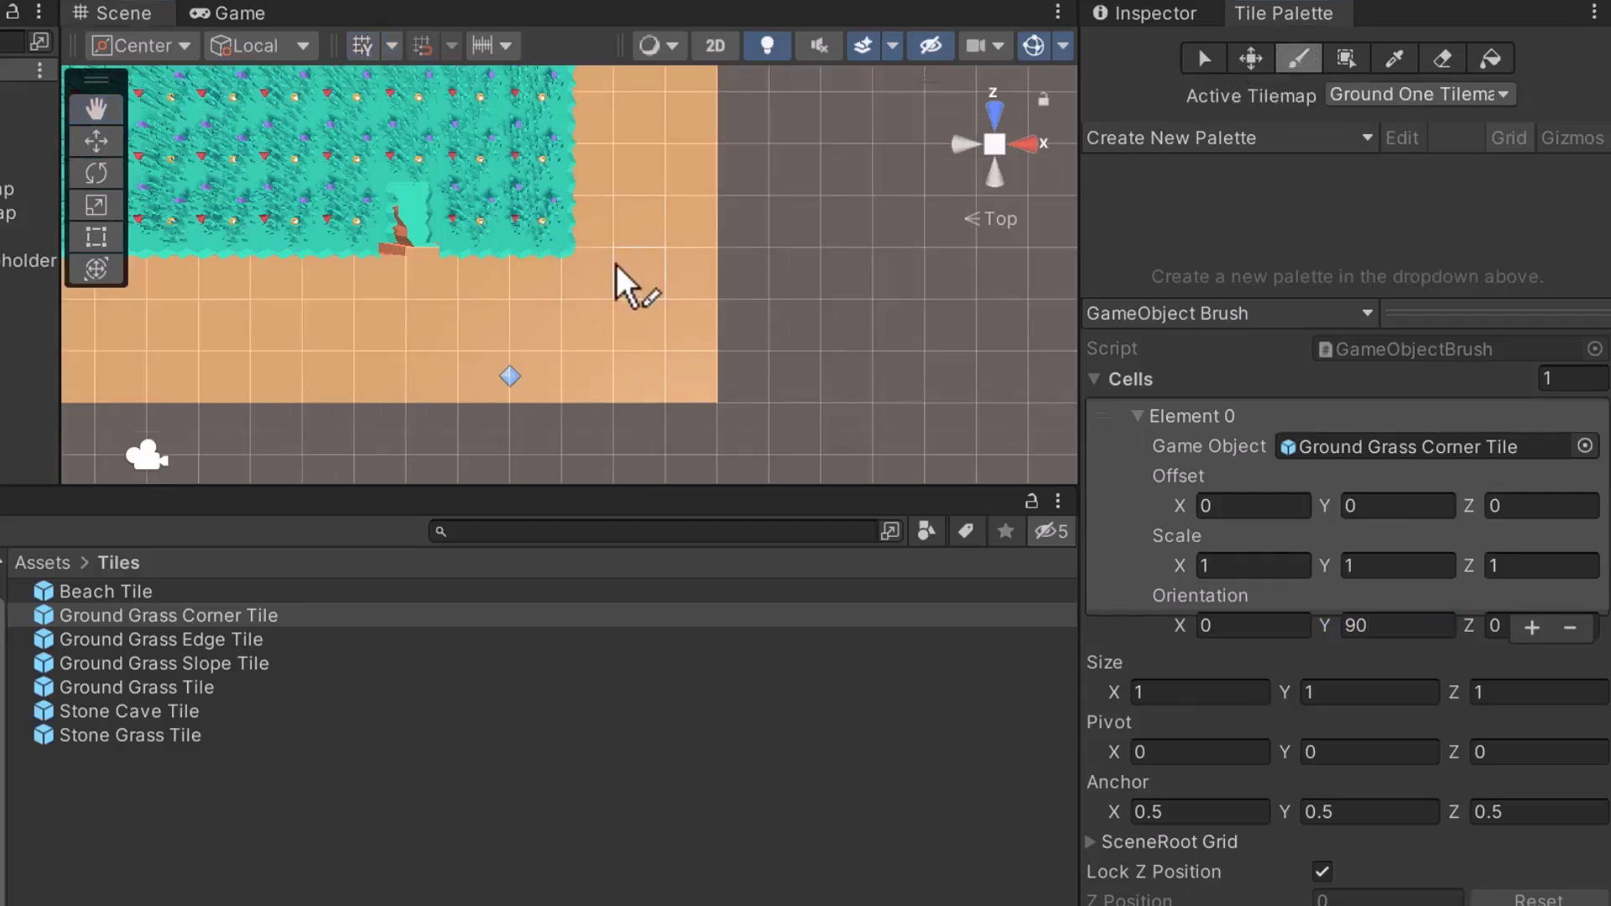
Pan to another grass corner and set the brush Orientation Y to 180
{"action": "key", "text": "q"}
{"action": "mouse_move", "coordinate": [363, 263]}
{"action": "left_mouse_down"}
{"action": "mouse_move", "coordinate": [595, 292]}
{"action": "mouse_move", "coordinate": [512, 260]}
{"action": "left_mouse_up"}
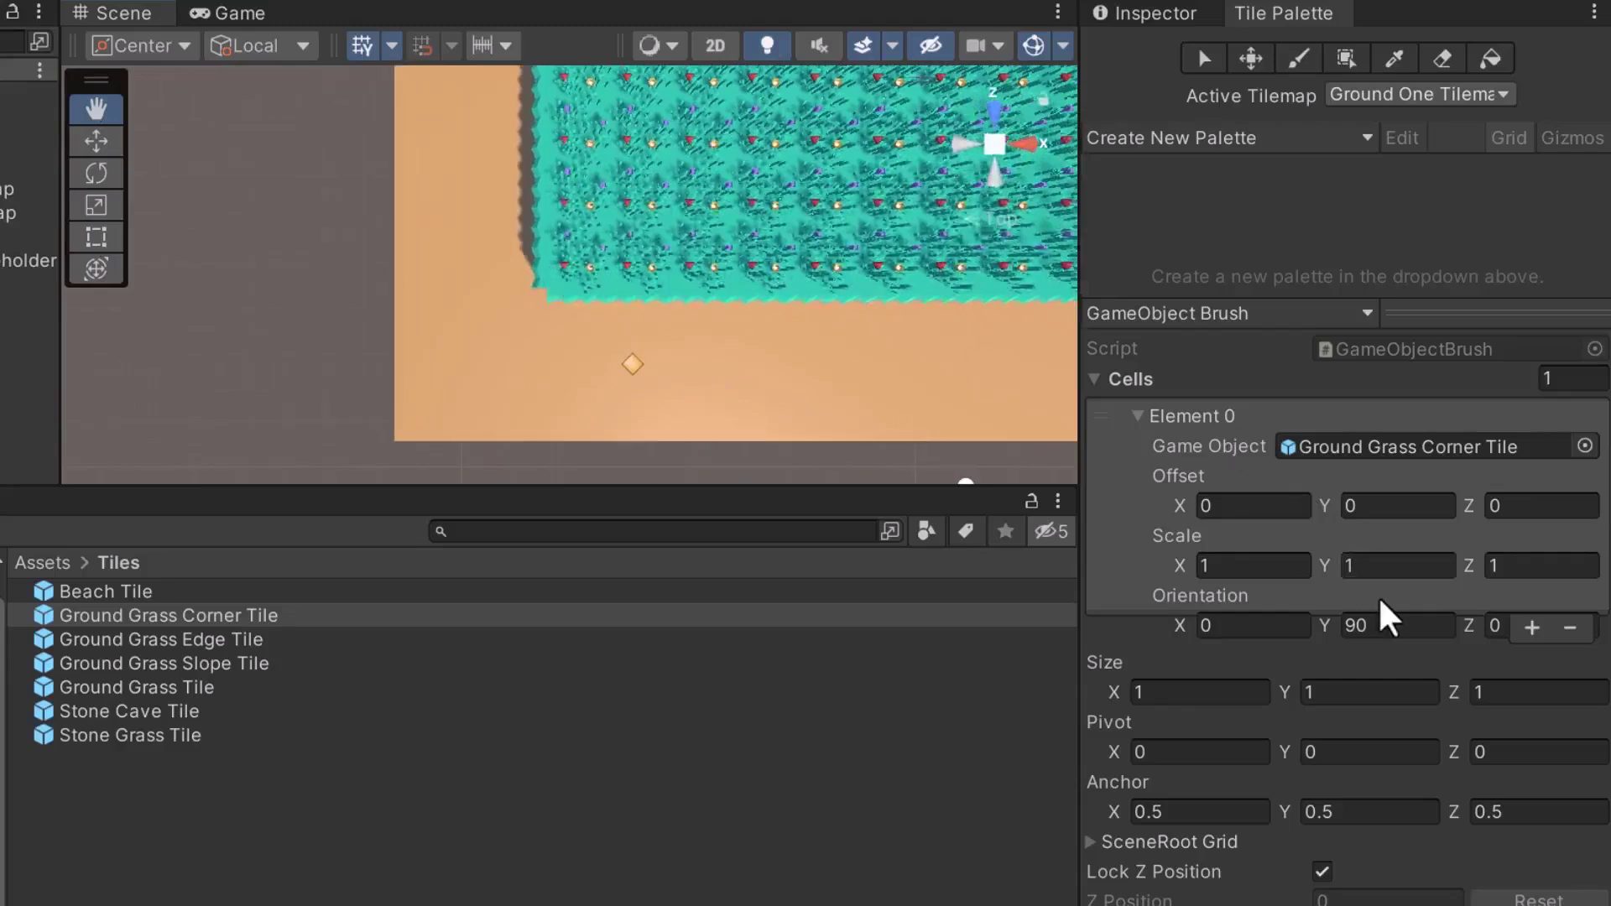
{"action": "left_click", "coordinate": [1390, 629]}
{"action": "type", "text": "180"}
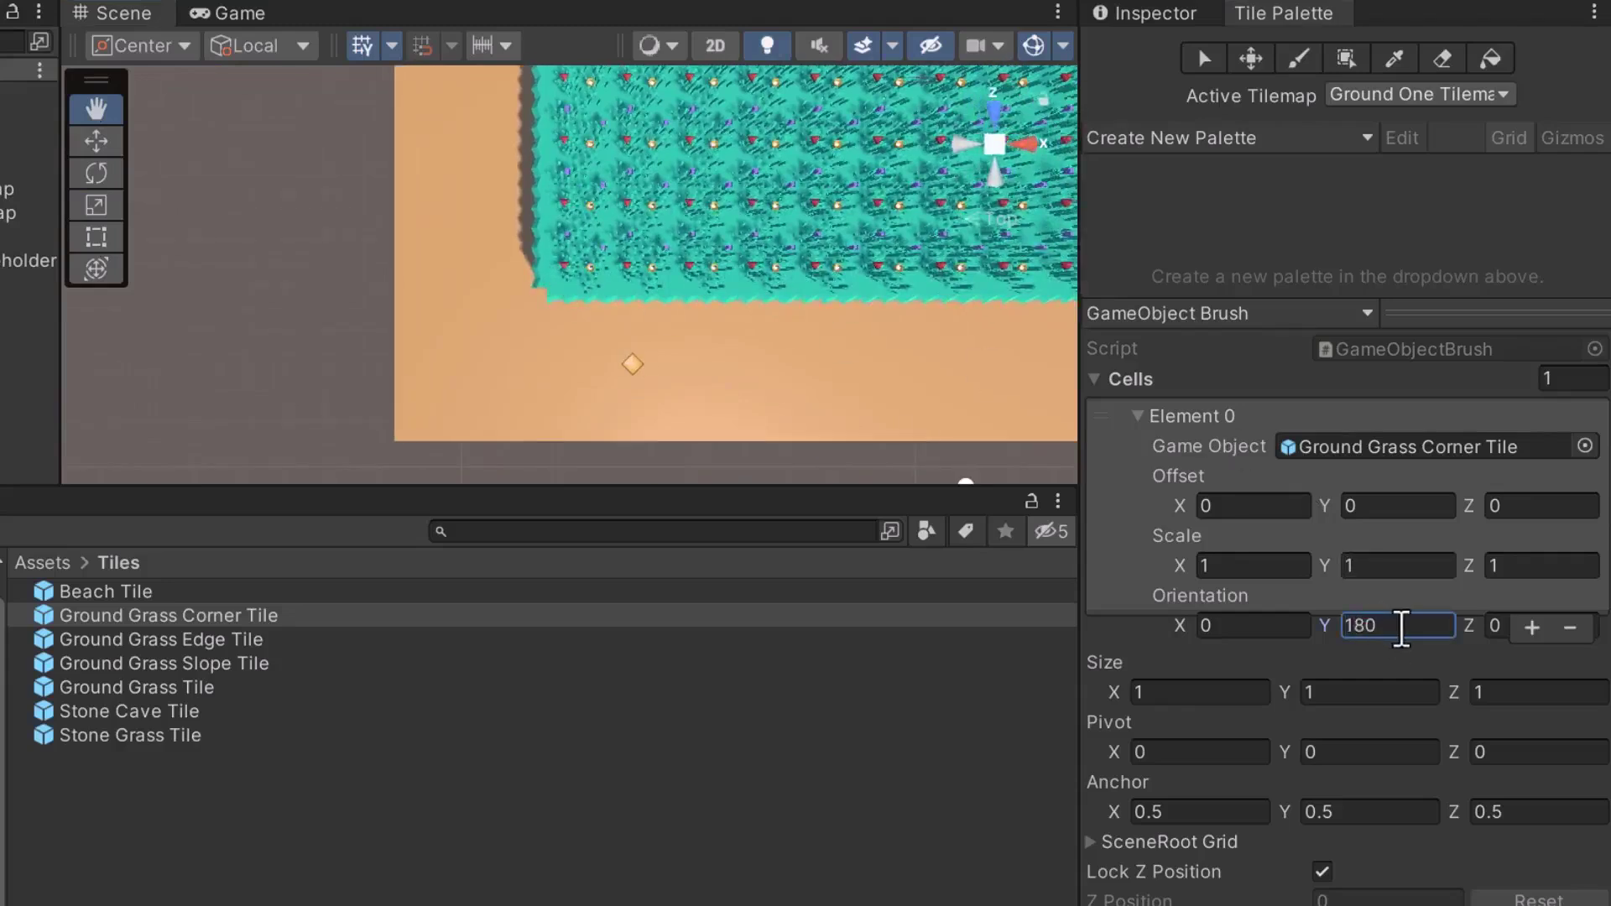
{"action": "left_click", "coordinate": [1298, 58]}
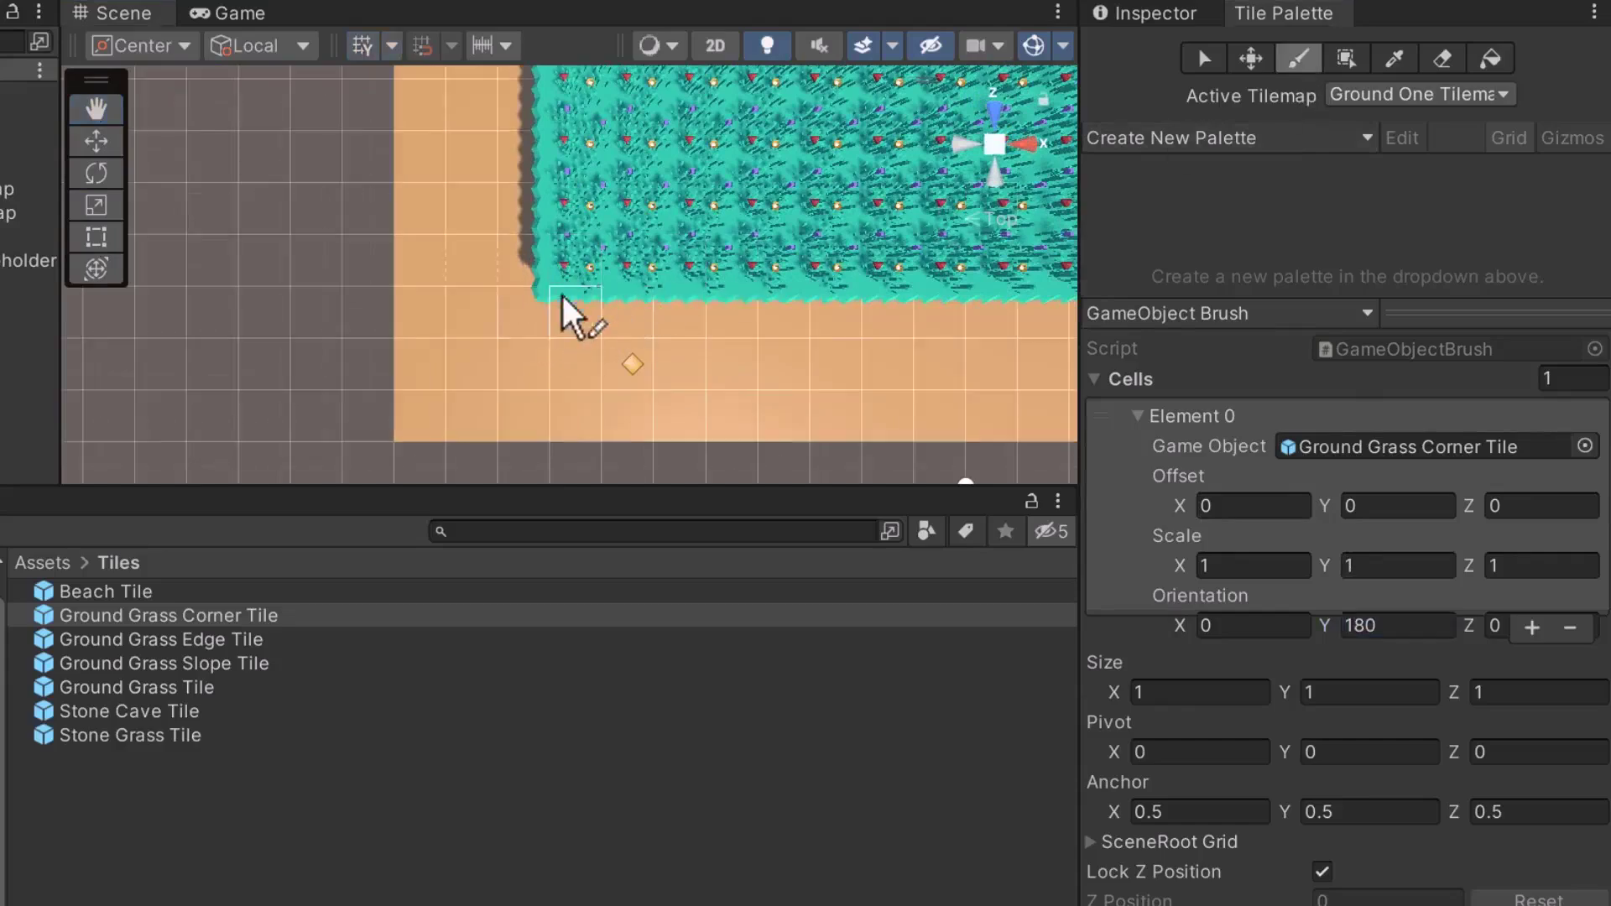
Pan to the upper grass corner and set the brush Orientation Y to 270
{"action": "key", "text": "q"}
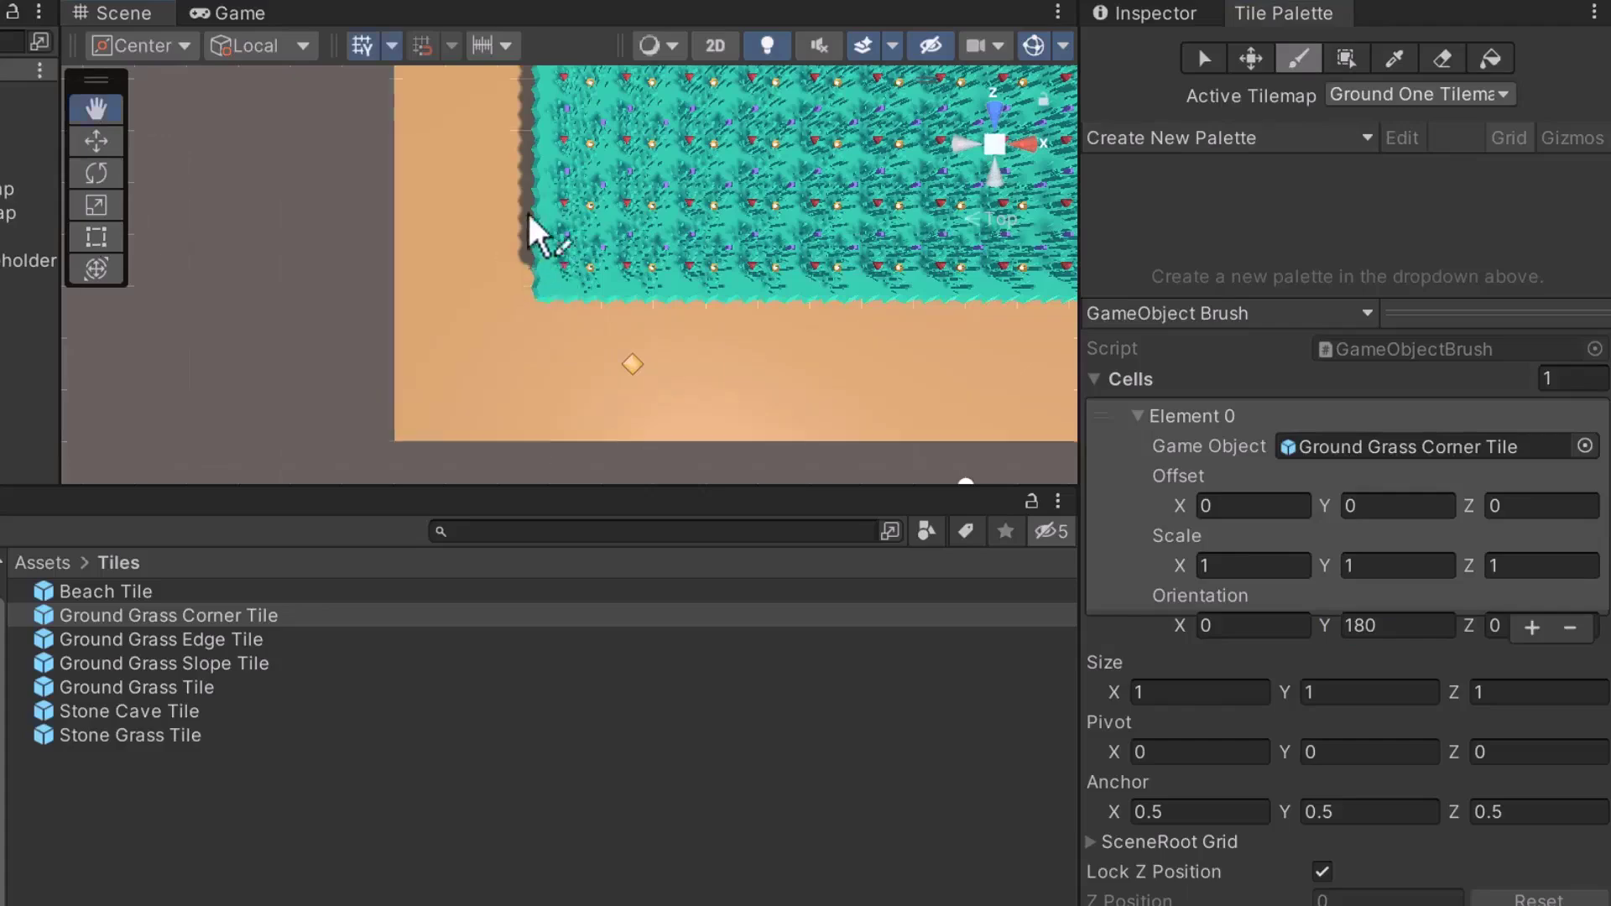
{"action": "mouse_move", "coordinate": [539, 234]}
{"action": "left_mouse_down"}
{"action": "mouse_move", "coordinate": [532, 259]}
{"action": "mouse_move", "coordinate": [524, 217]}
{"action": "mouse_move", "coordinate": [534, 320]}
{"action": "left_mouse_up"}
{"action": "left_click", "coordinate": [1384, 632]}
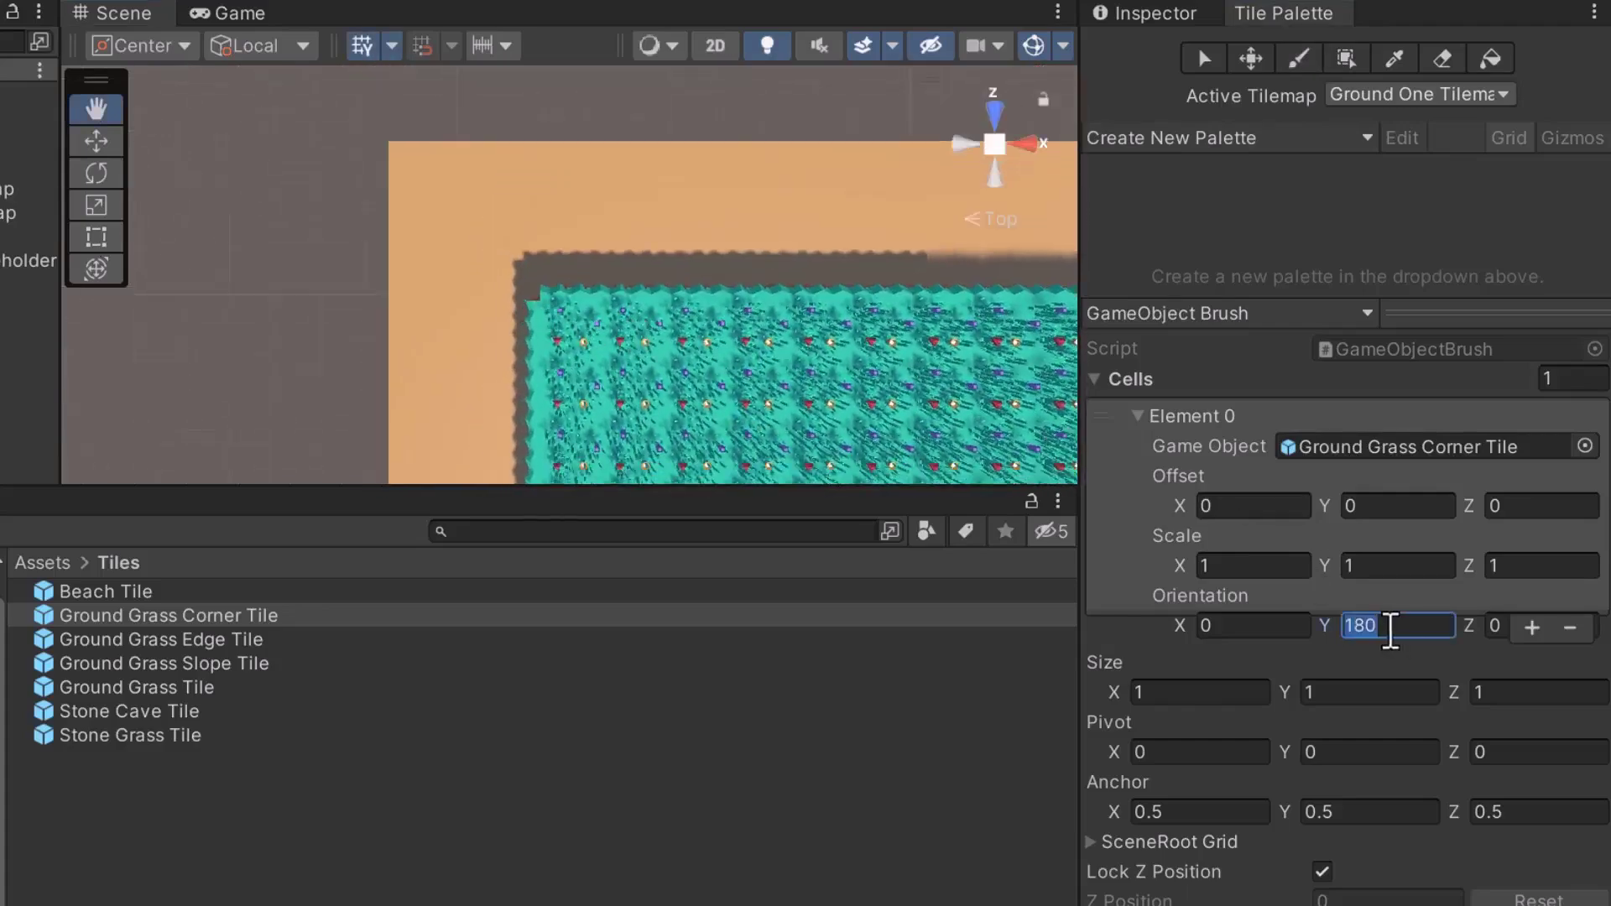
{"action": "type", "text": "280"}
{"action": "key", "text": "BackSpace"}
{"action": "key", "text": "BackSpace"}
{"action": "type", "text": "8"}
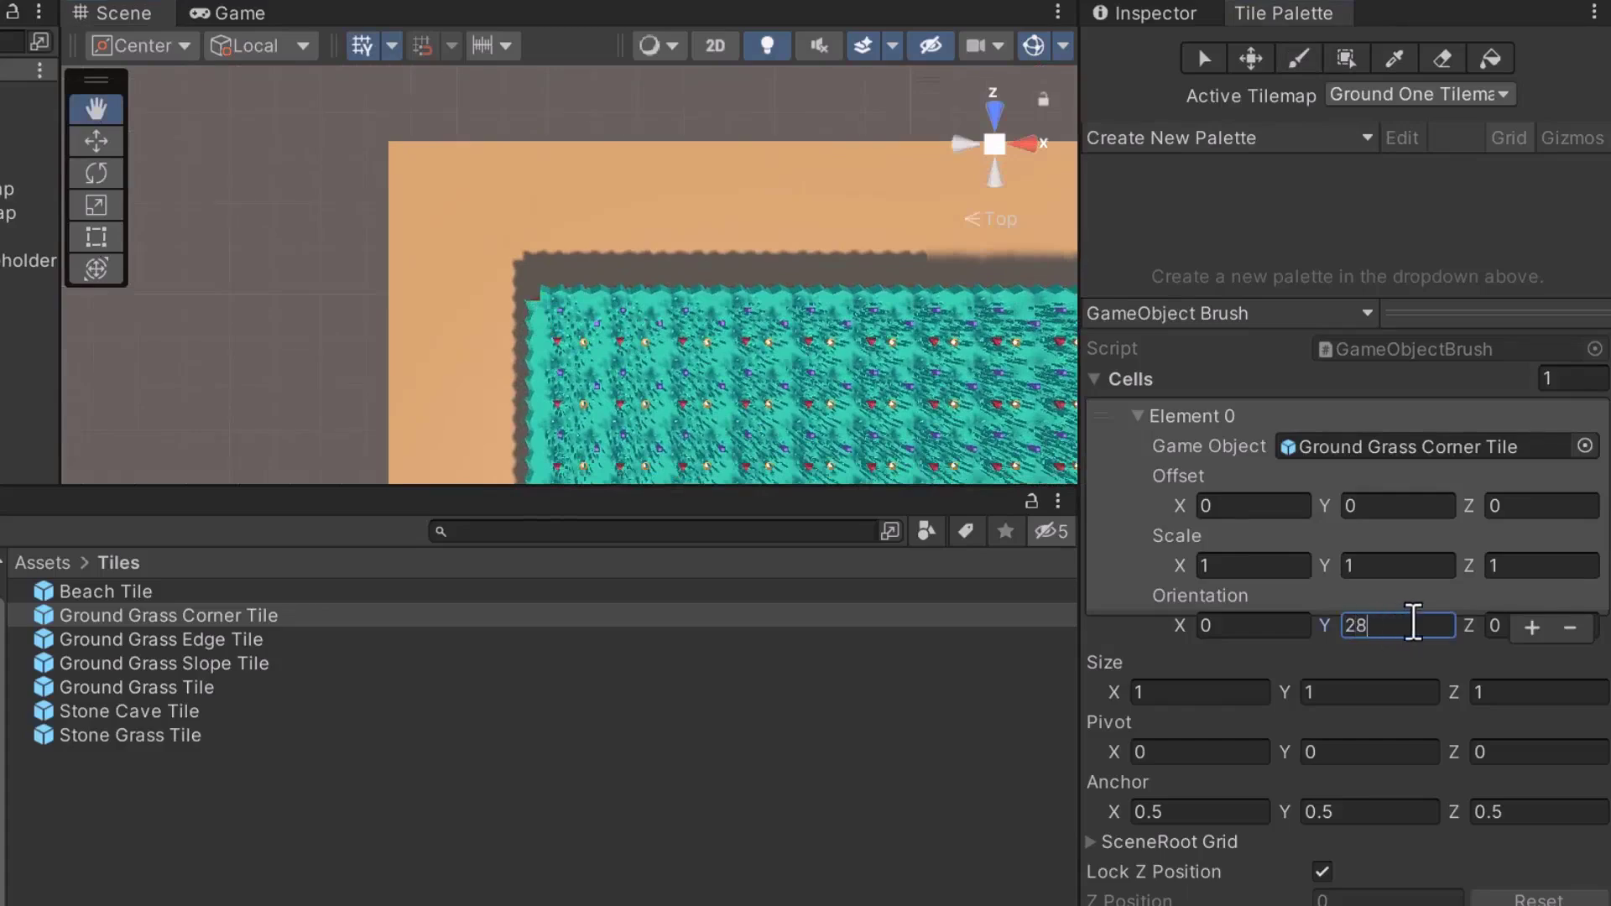
{"action": "key", "text": "BackSpace"}
{"action": "type", "text": "70"}
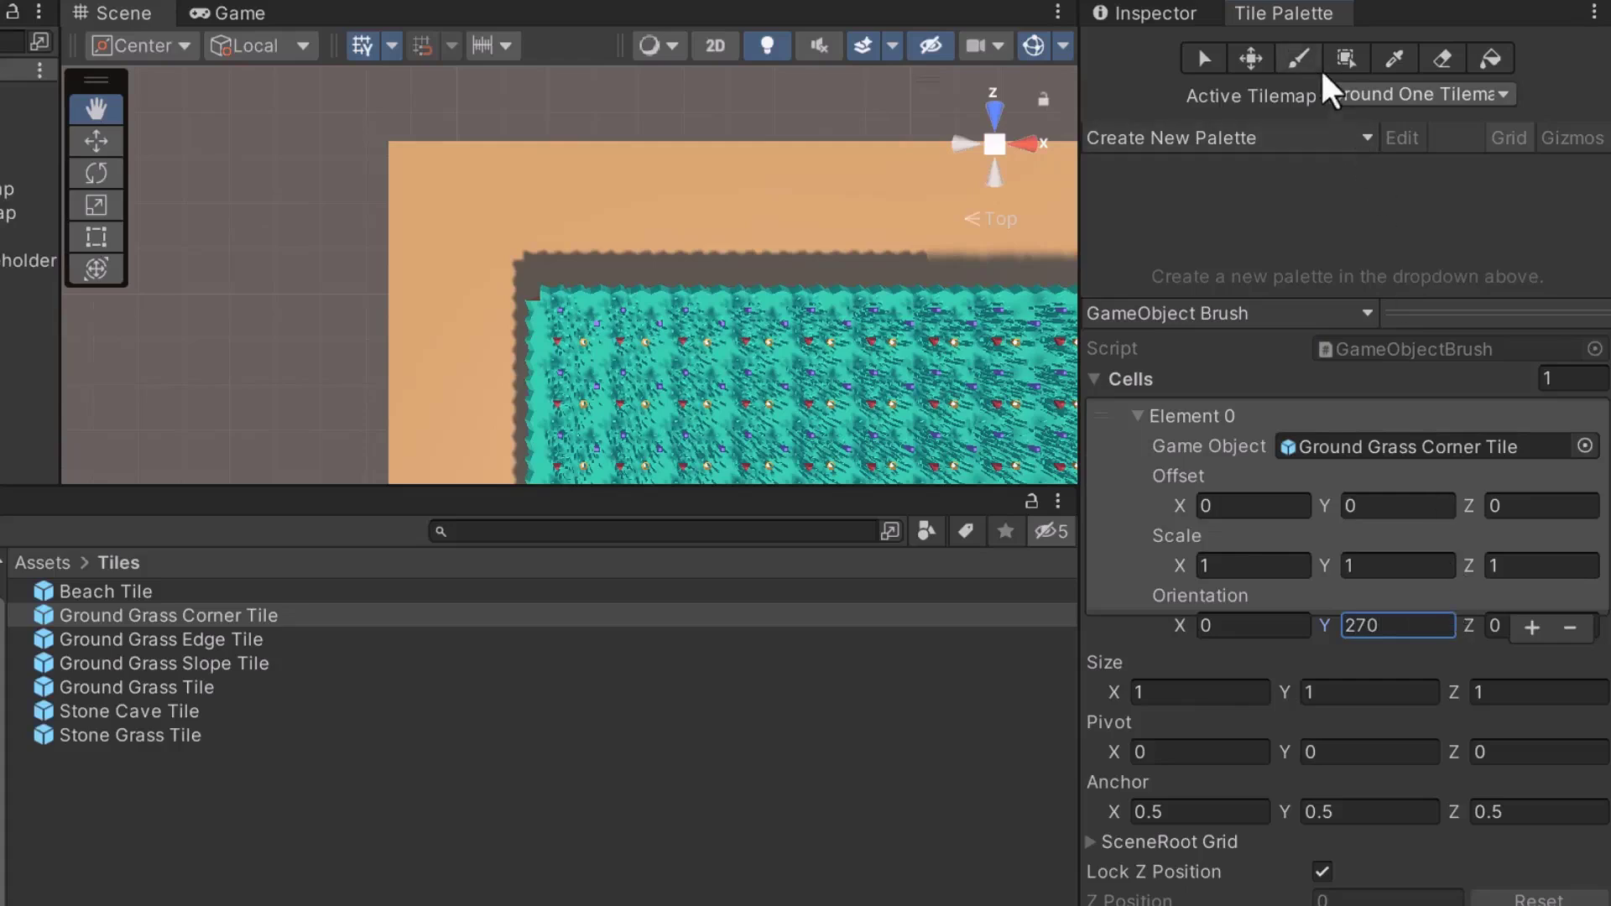
Orbit the view to inspect the painted grass corner in perspective
{"action": "left_click", "coordinate": [1298, 58]}
{"action": "key", "text": "q"}
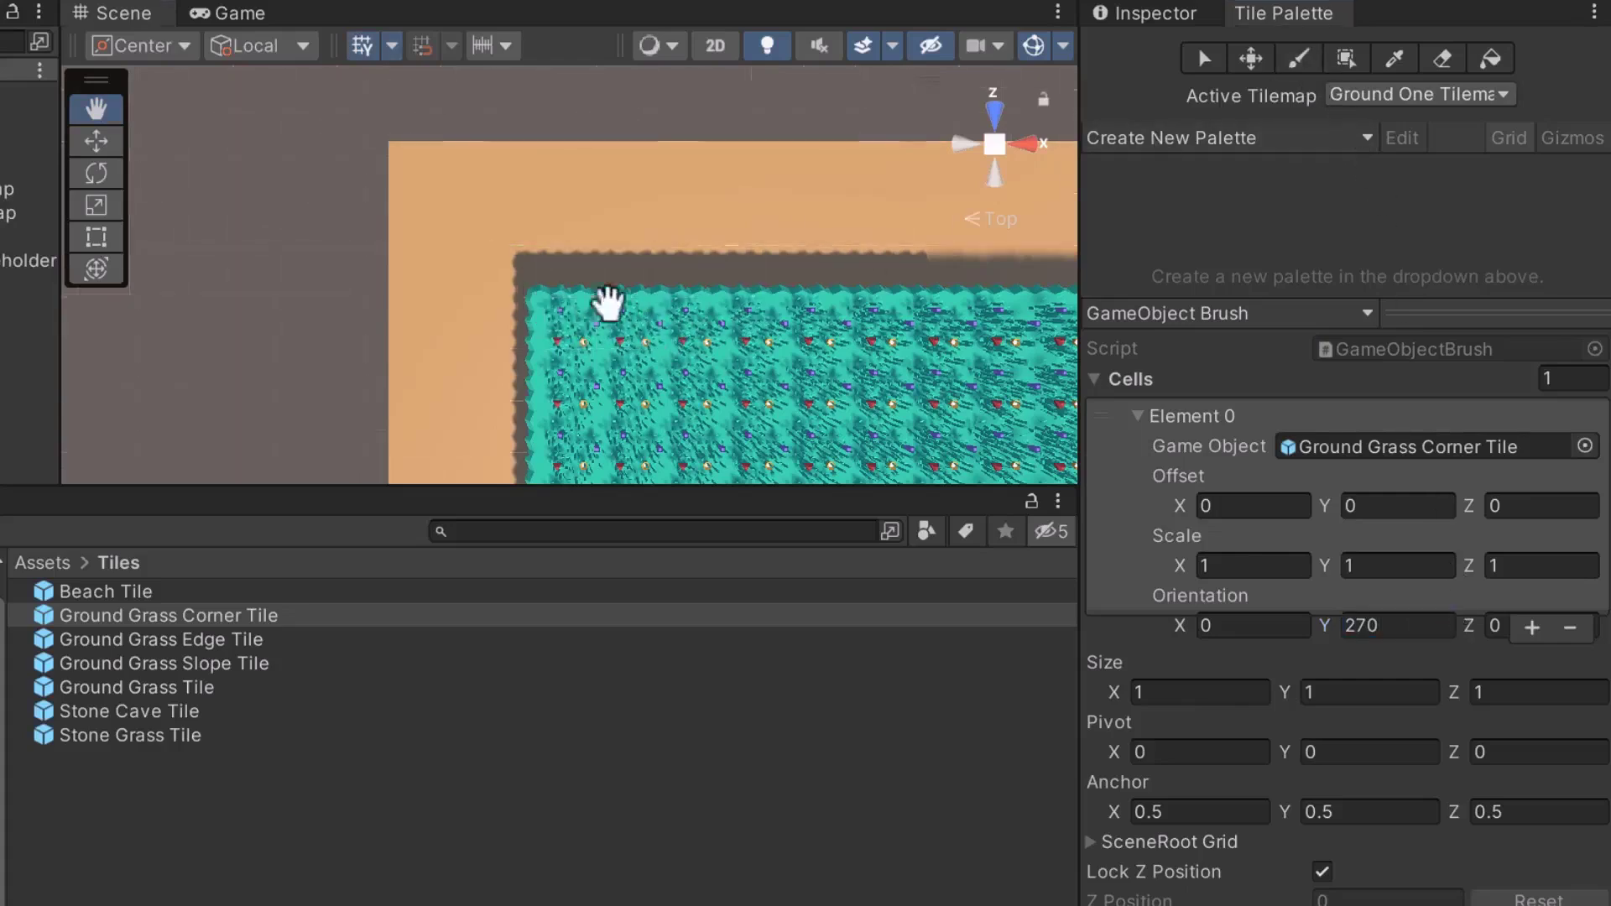
{"action": "left_click_drag", "start_coordinate": [562, 335], "coordinate": [1058, 294], "text": "alt"}
Zoom out over the whole grass field and select the brush Orientation Y value to reset it
{"action": "scroll", "coordinate": [838, 245], "scroll_direction": "down", "scroll_amount": 5}
{"action": "left_click_drag", "start_coordinate": [820, 173], "coordinate": [789, 146], "text": "alt"}
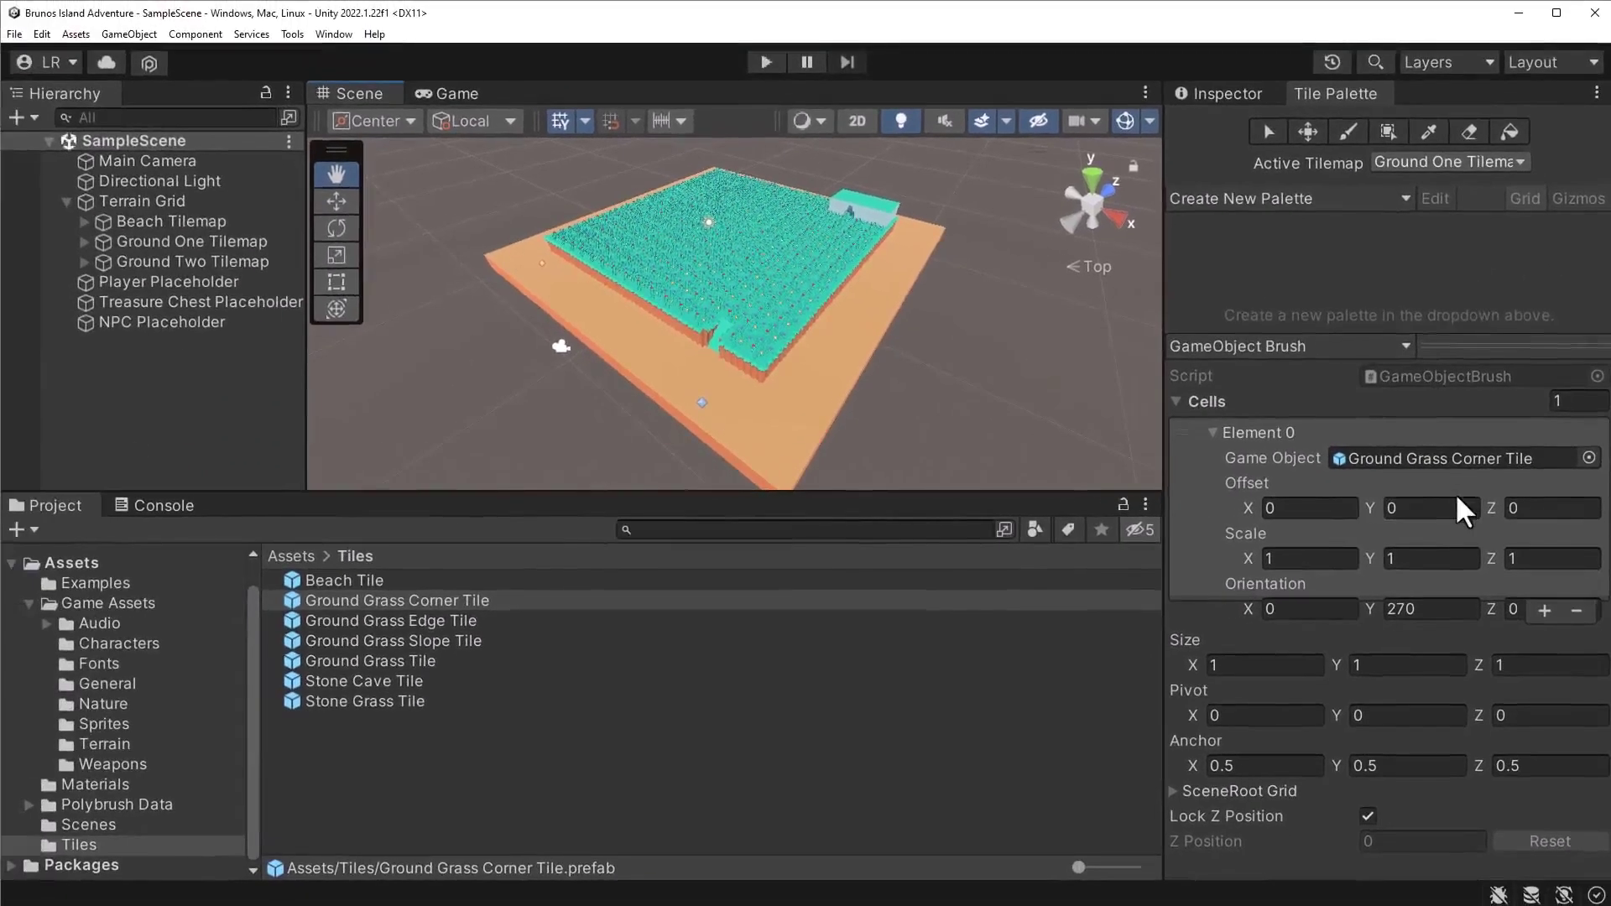
{"action": "left_click", "coordinate": [1428, 605]}
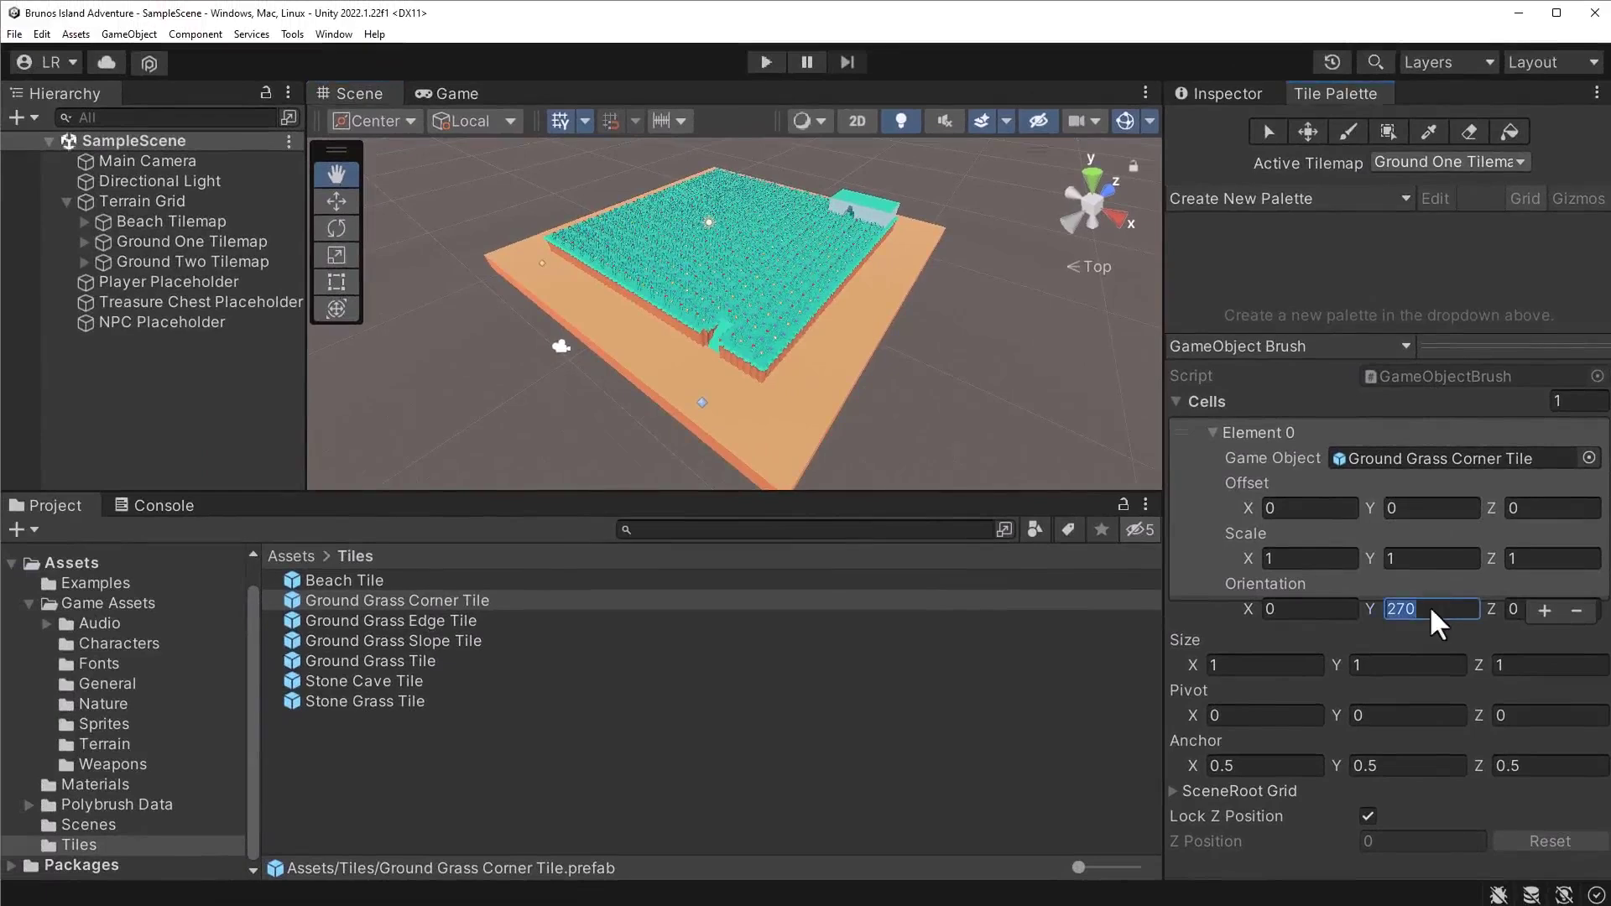